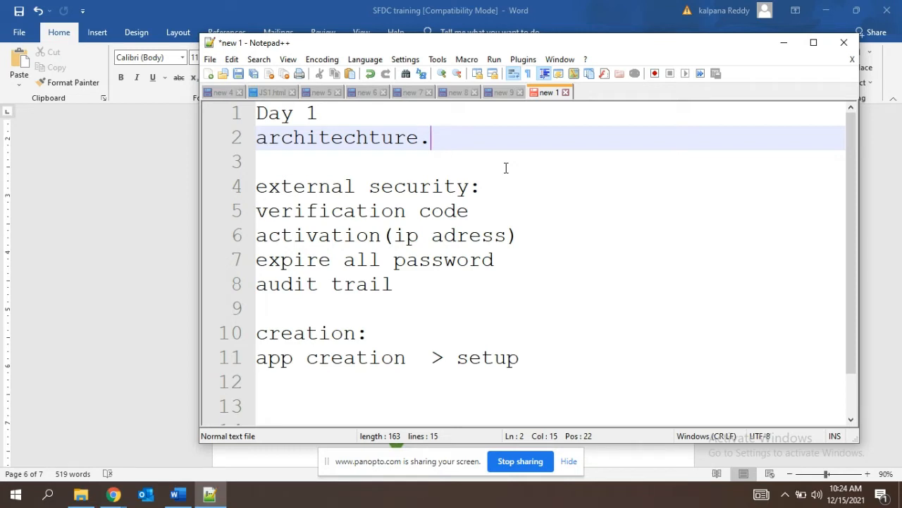
Highlight the verification code line under external security in the Notepad++ notes.
click(145, 293)
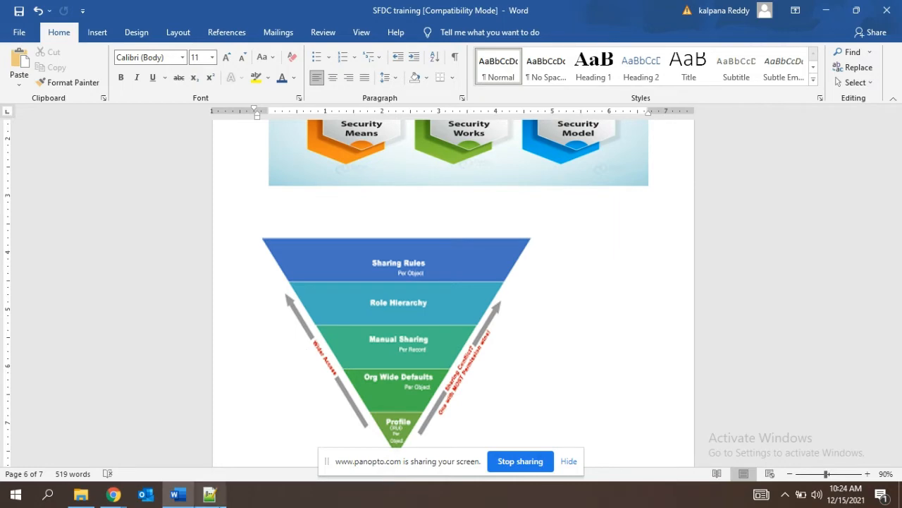
mouse_move(212, 497)
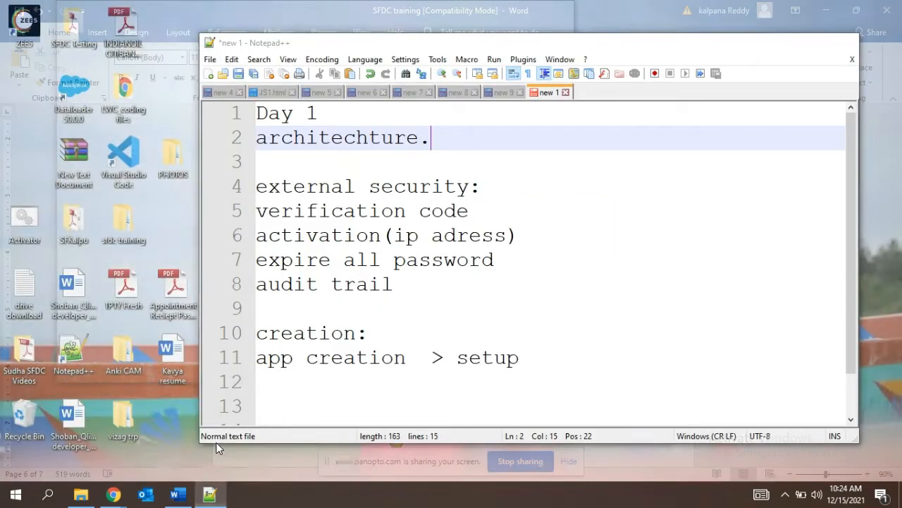
click(219, 446)
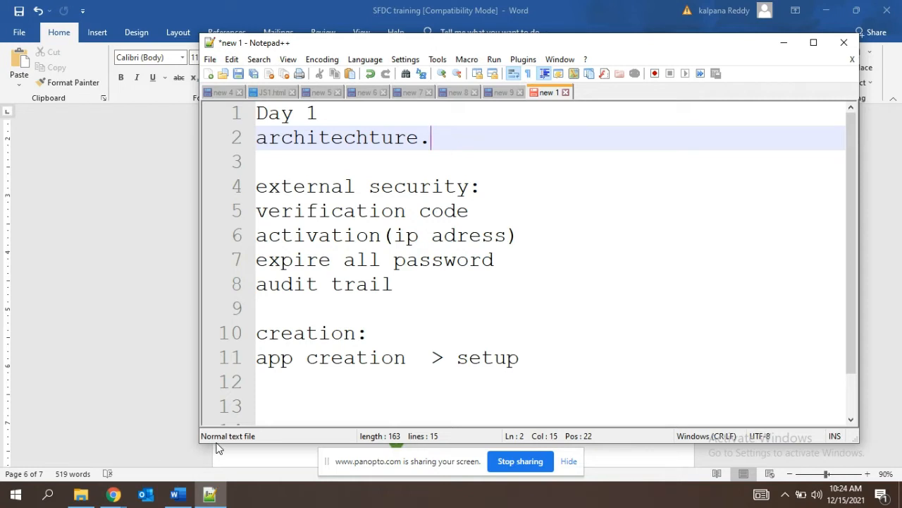
drag(255, 210, 470, 212)
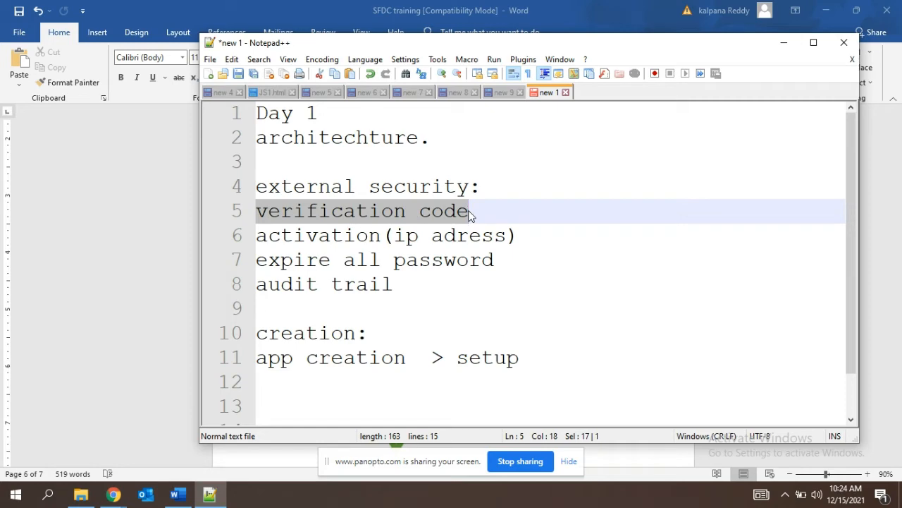
Switch to Chrome, view the login.salesforce.com login page and close its tab.
key(alt+Tab)
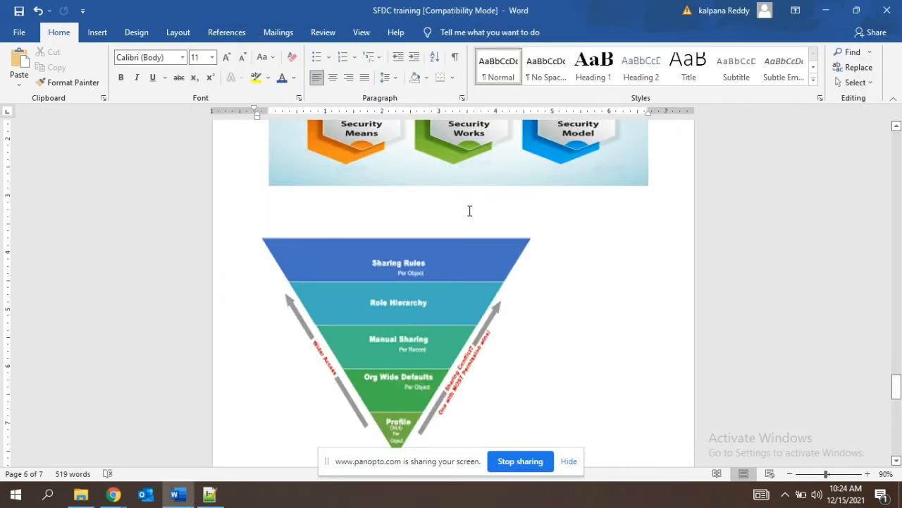
mouse_move(127, 497)
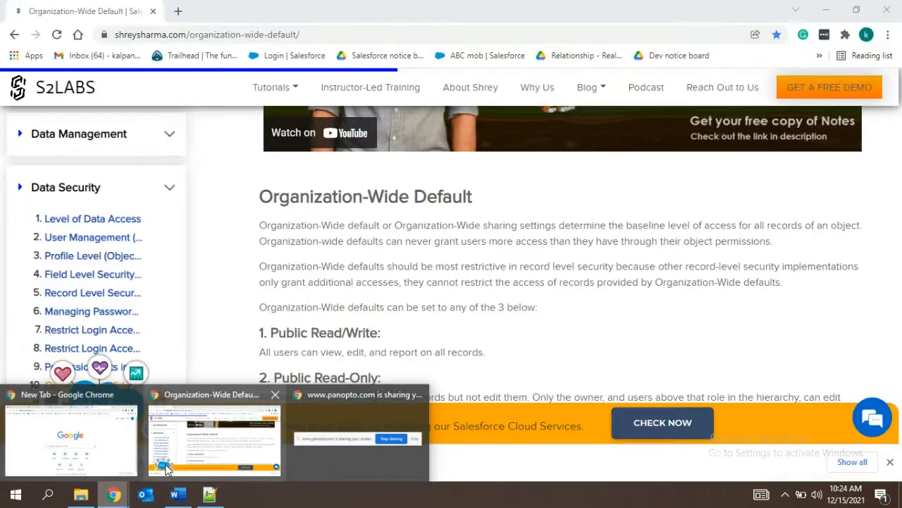
click(52, 456)
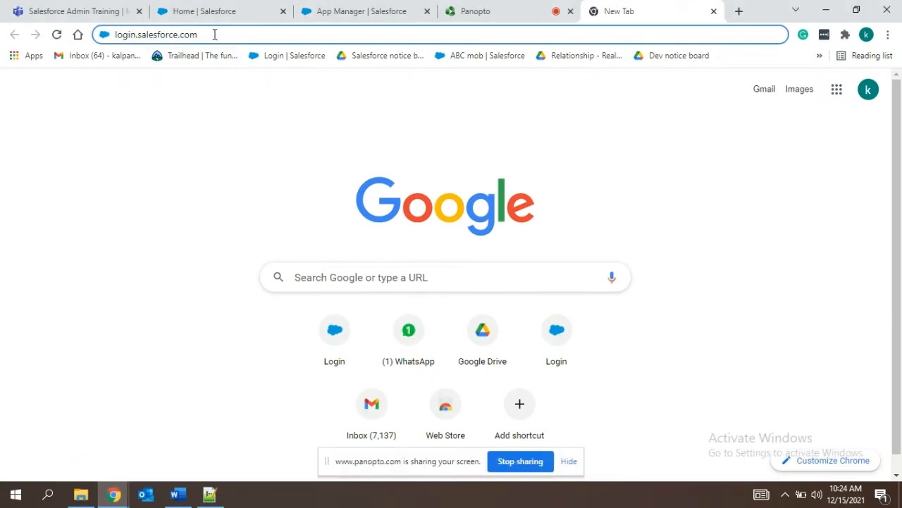
key(Return)
click(214, 35)
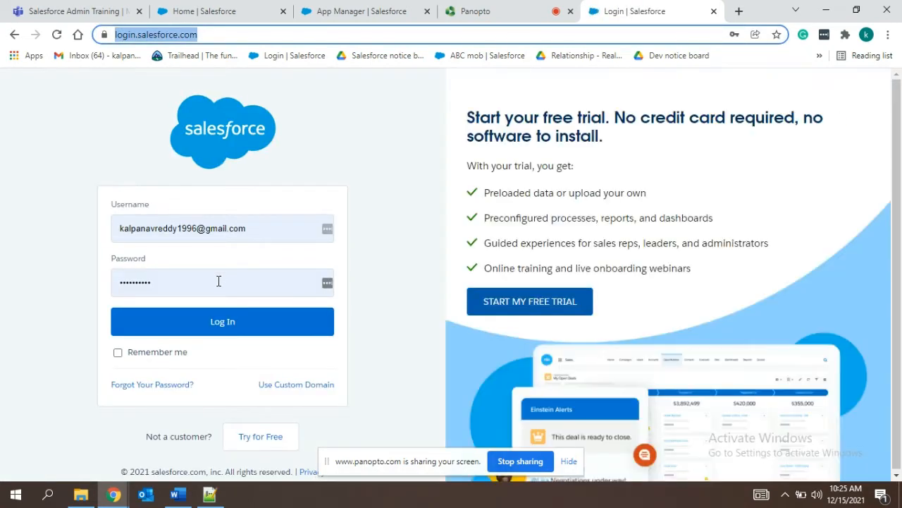
click(222, 322)
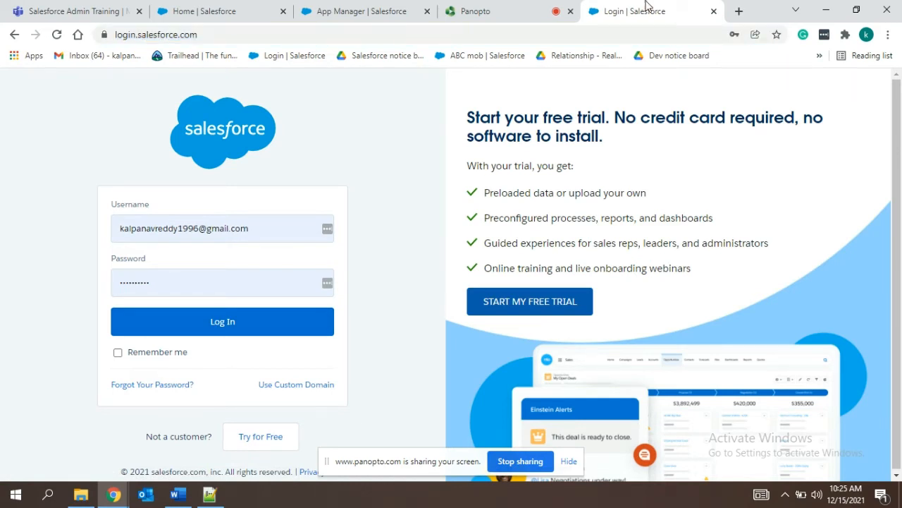
click(714, 13)
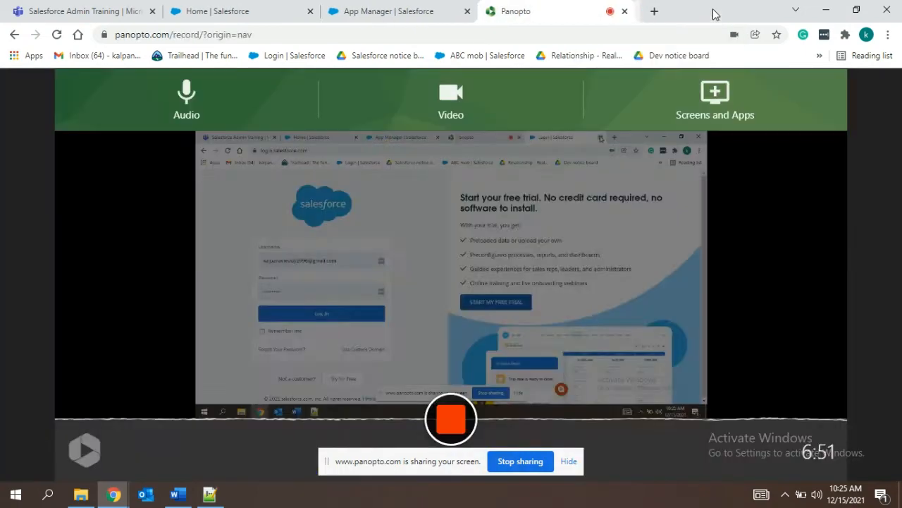
View the Salesforce home page, return to the Notepad++ notes and highlight the activation(ip adress) line.
click(237, 8)
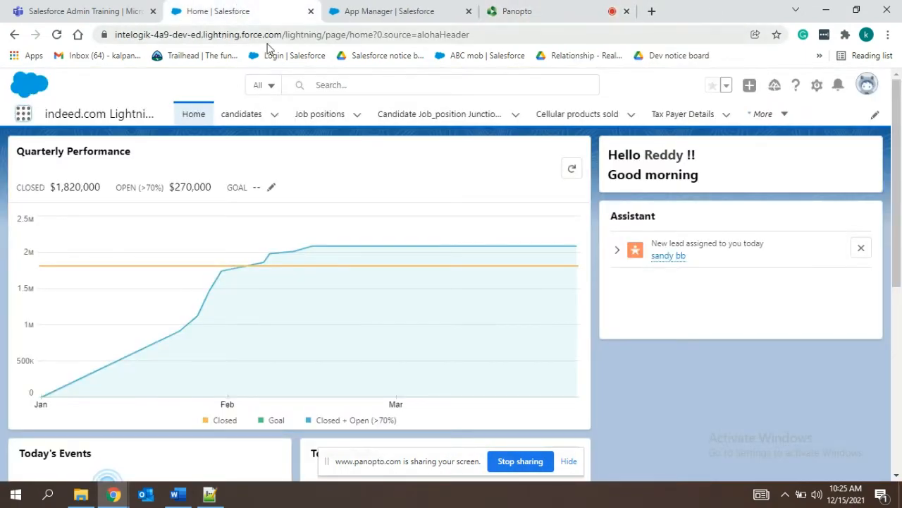
click(396, 8)
click(232, 9)
key(alt+Tab)
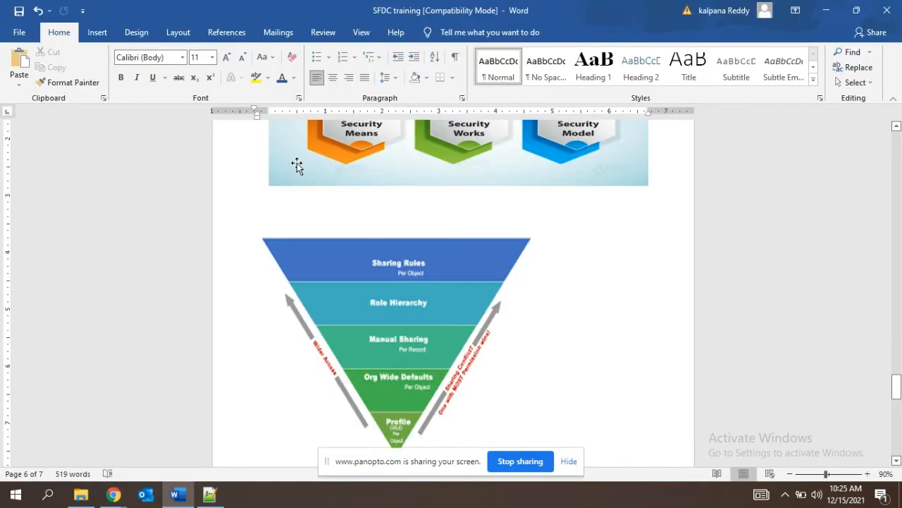
key(alt+Tab)
key(Tab)
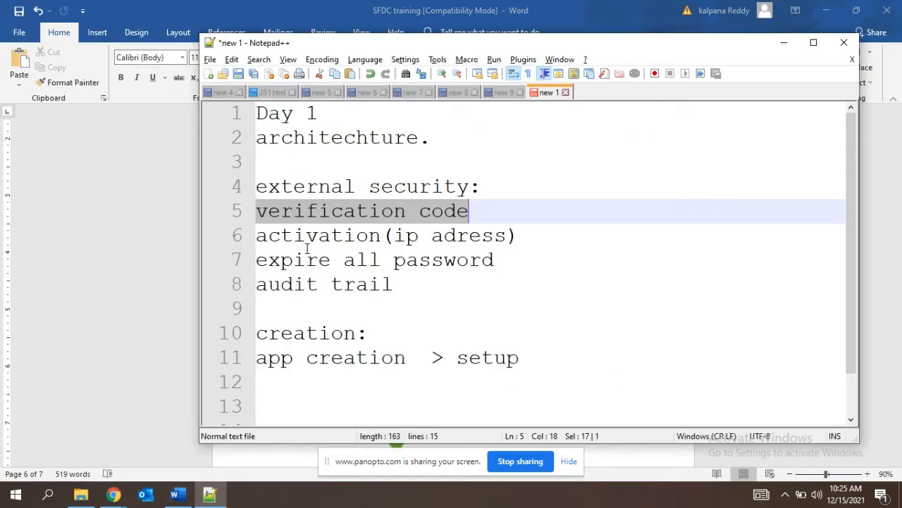
click(526, 229)
drag(526, 229, 261, 240)
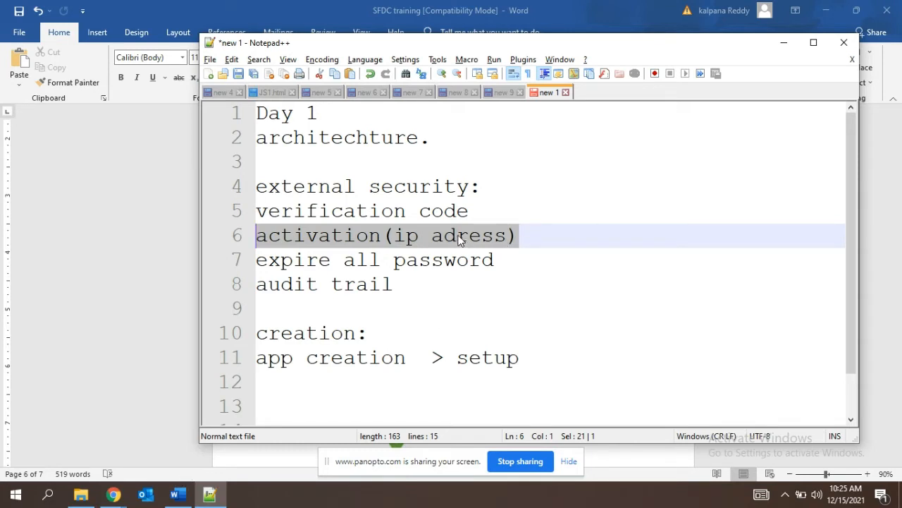
Switch to Chrome, open Setup from the Salesforce home page and close the App Manager tab.
click(113, 495)
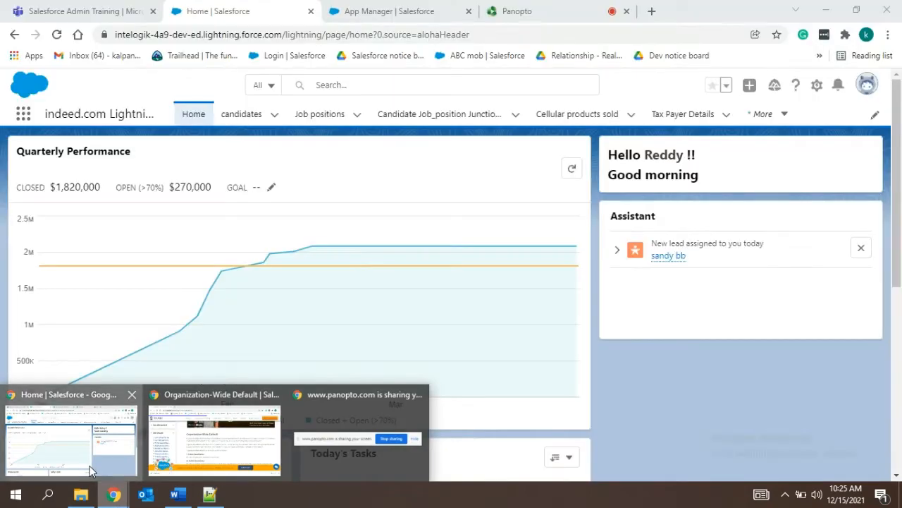
click(90, 466)
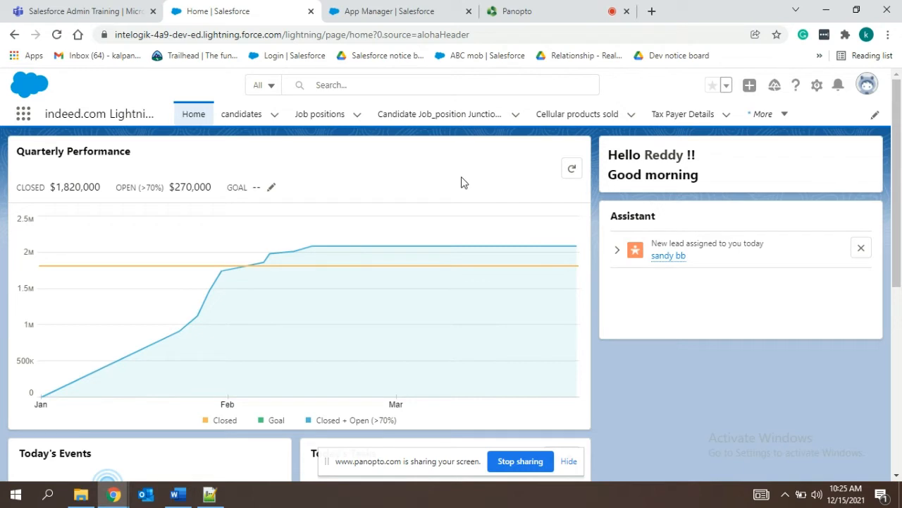
click(814, 85)
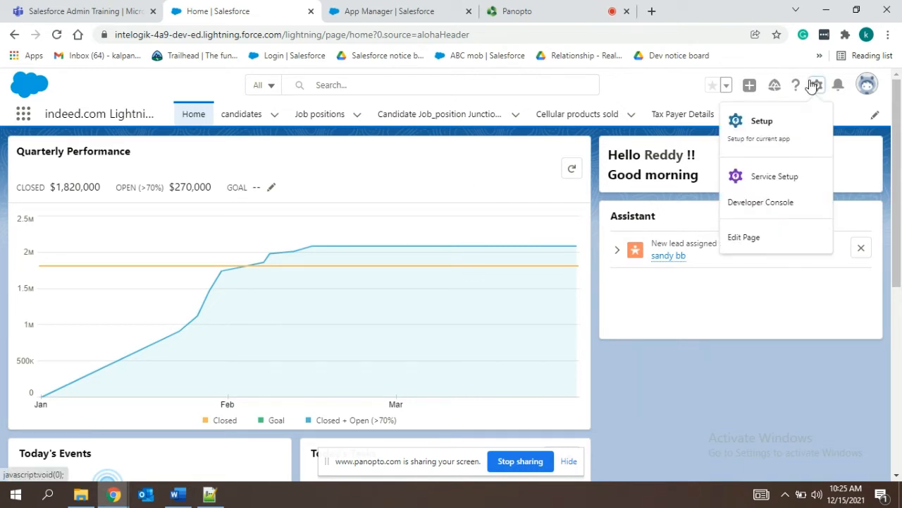
click(755, 134)
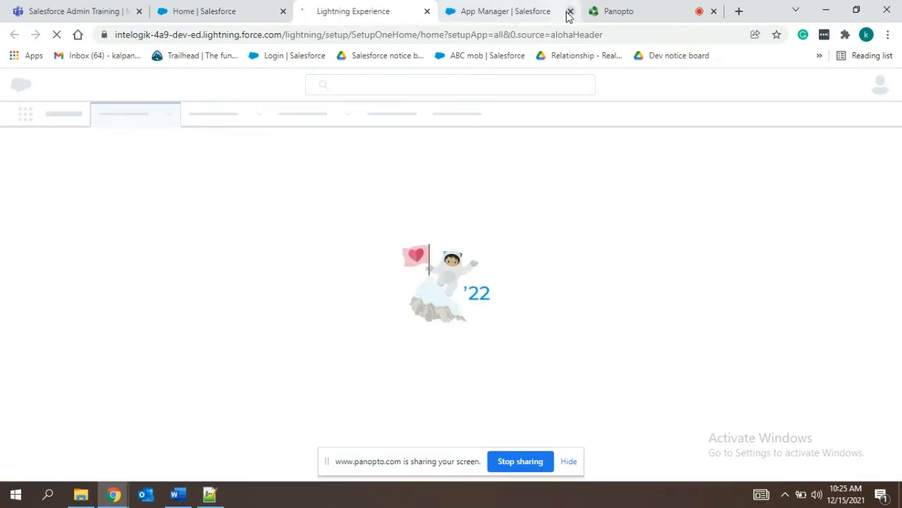
click(569, 12)
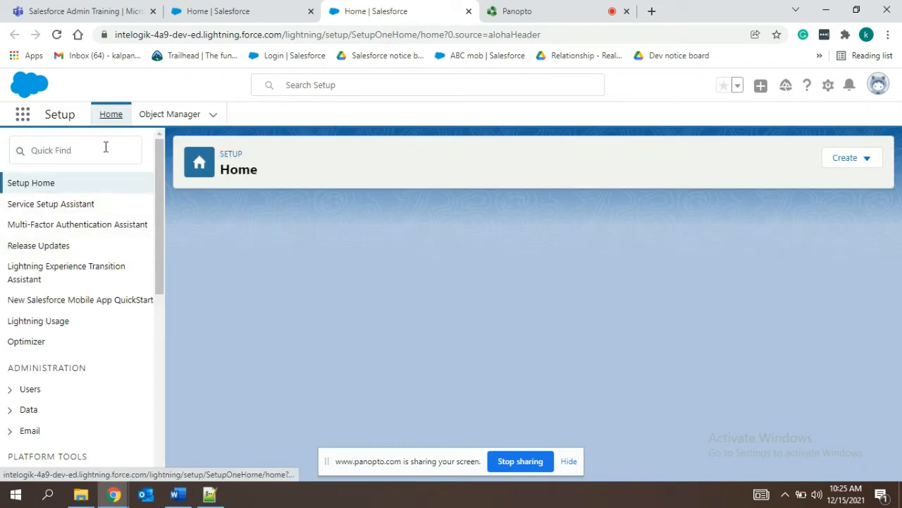
Find network access in Setup and open the Network Access page.
click(106, 146)
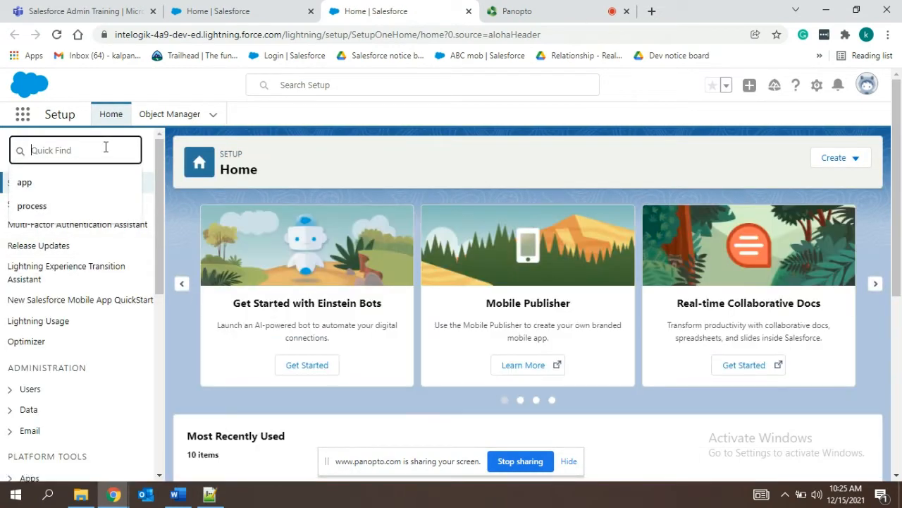
text(network access)
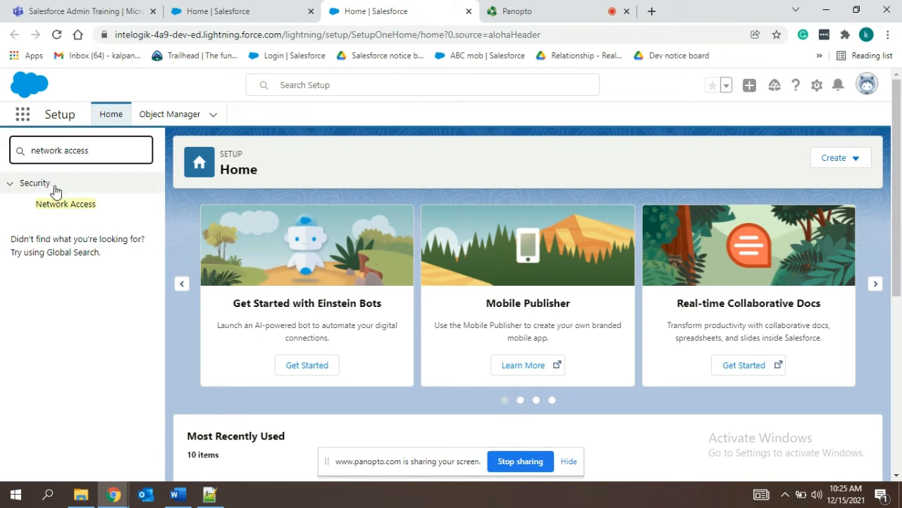
click(67, 205)
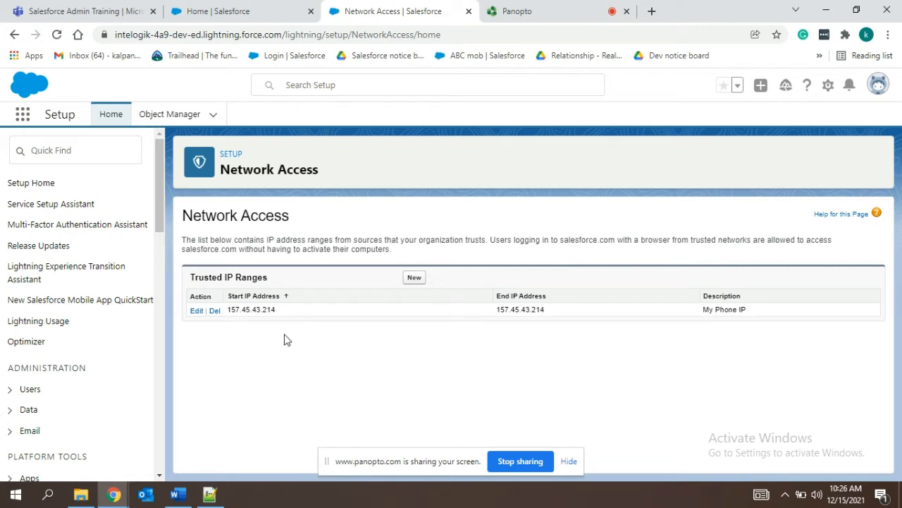
Start a new trusted IP range with 157.45.43.214 as both the start and the end IP address.
click(414, 279)
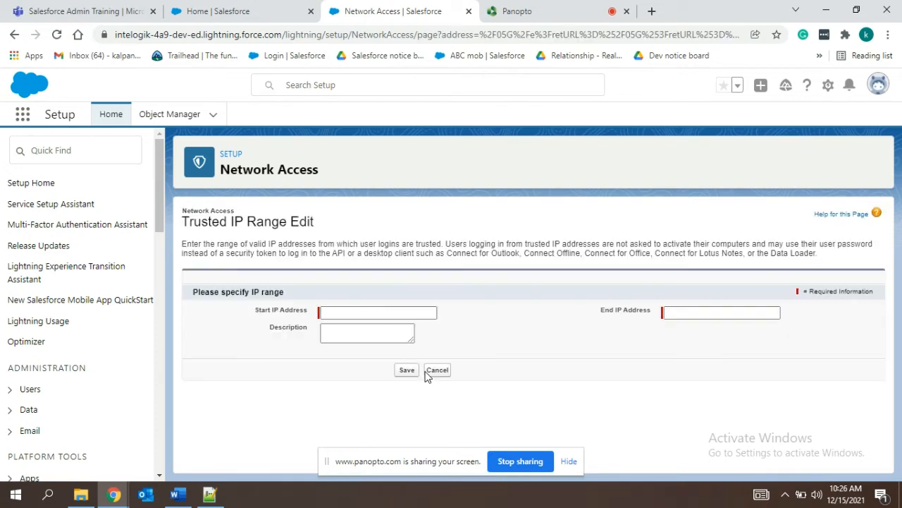
click(330, 315)
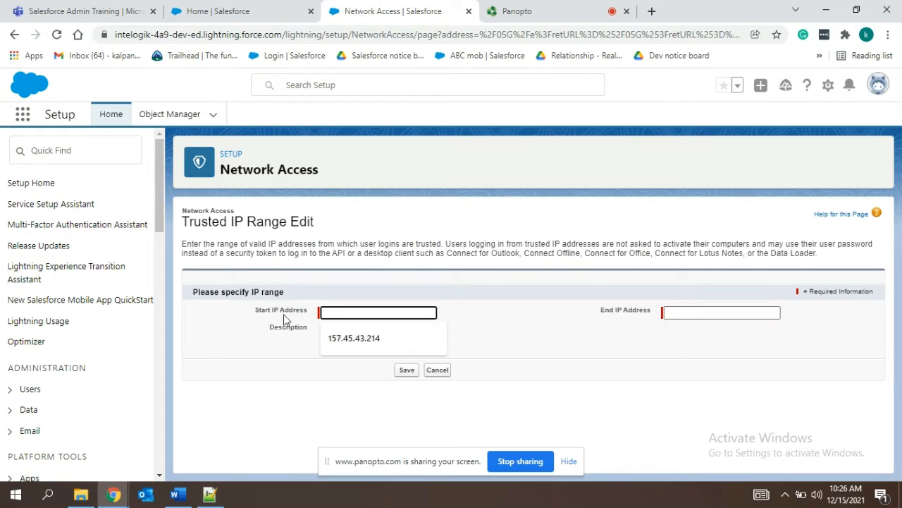
click(371, 342)
click(707, 310)
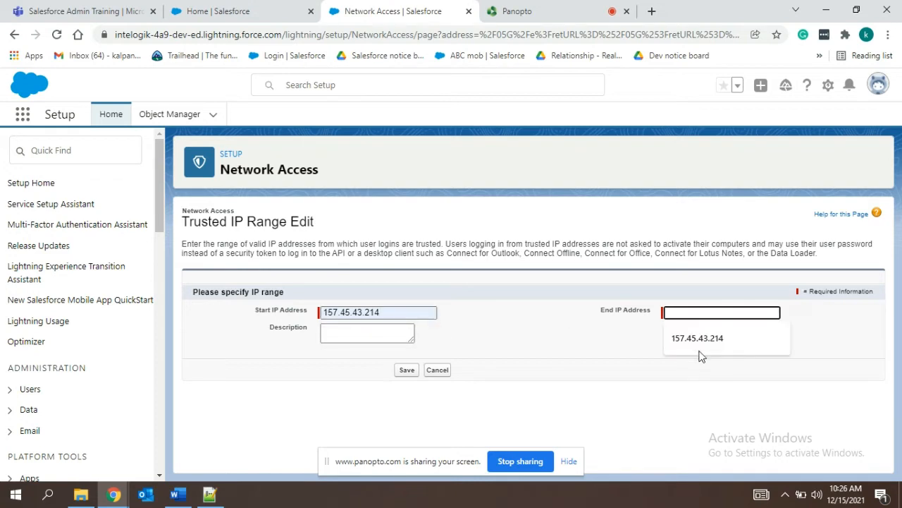
click(705, 340)
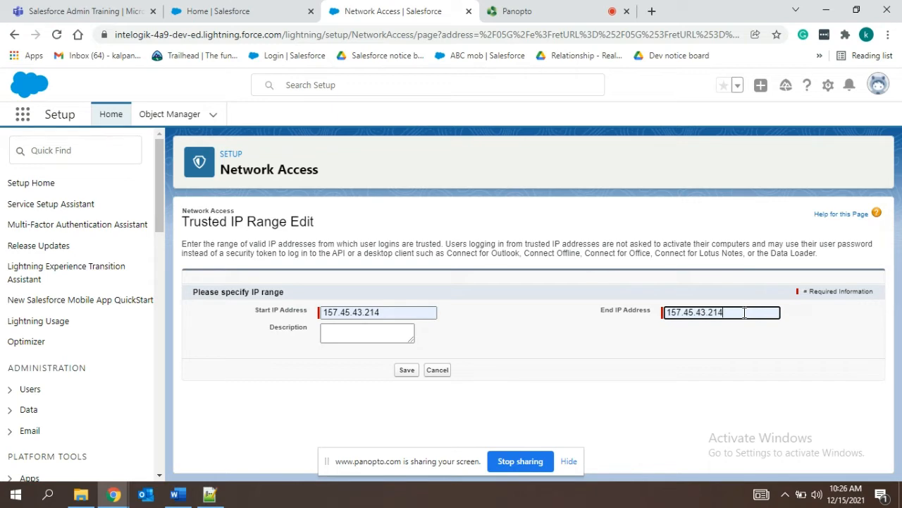
drag(745, 312, 346, 326)
click(538, 306)
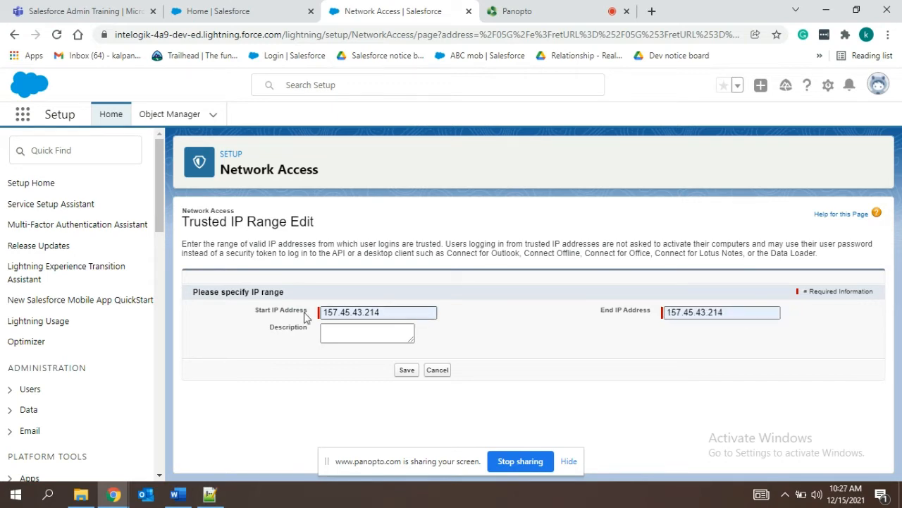
Set the end IP address of the trusted range to 157.45.43.217.
click(742, 313)
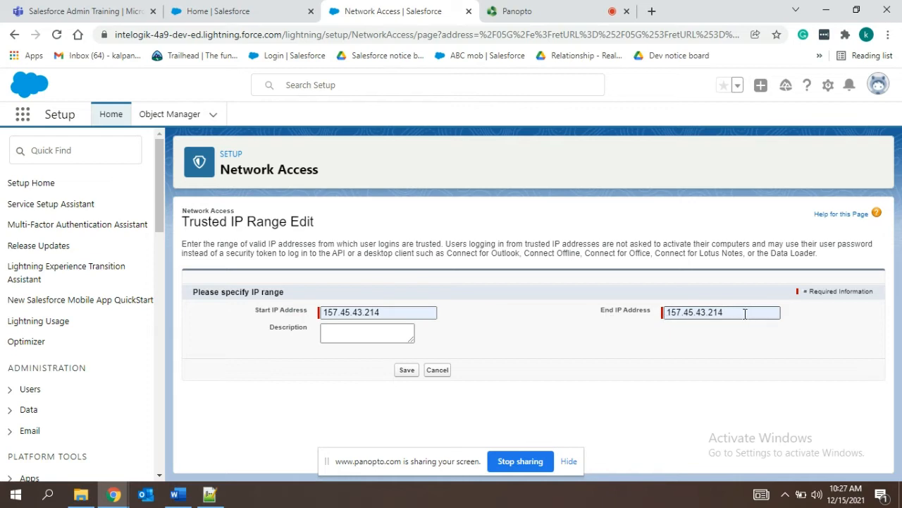
key(BackSpace)
text(7)
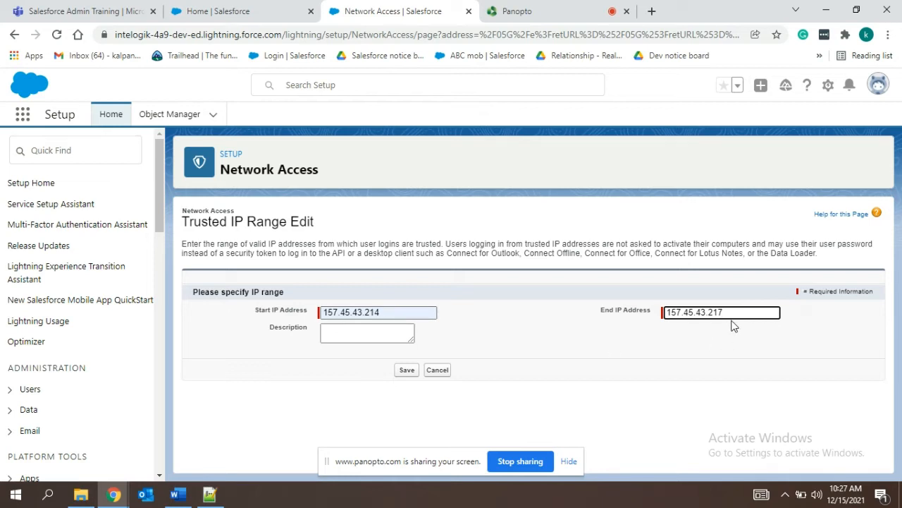
Describe the trusted IP range as "test" and save it.
click(386, 336)
text(test)
click(408, 371)
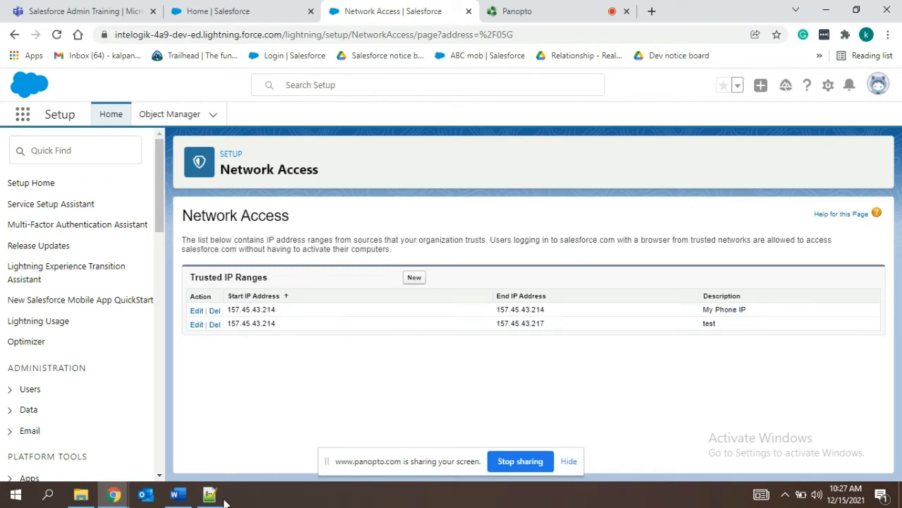
Switch to Notepad++ and add the line "network access-- configure ip" below the external security heading, after a blank line.
click(209, 494)
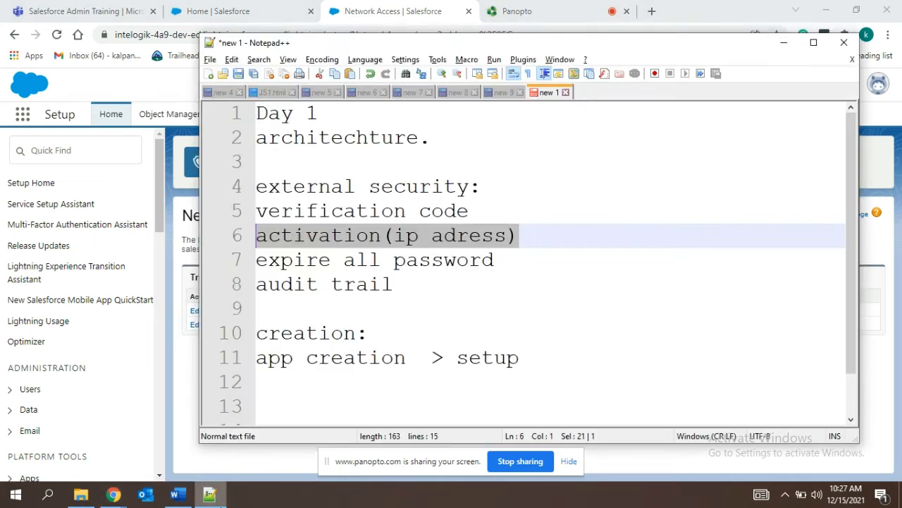
click(488, 189)
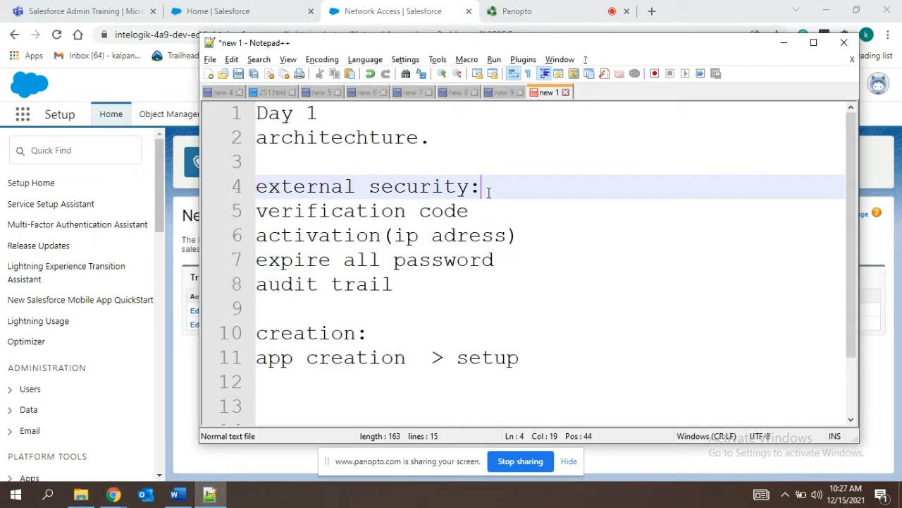
key(Return)
key(Return)
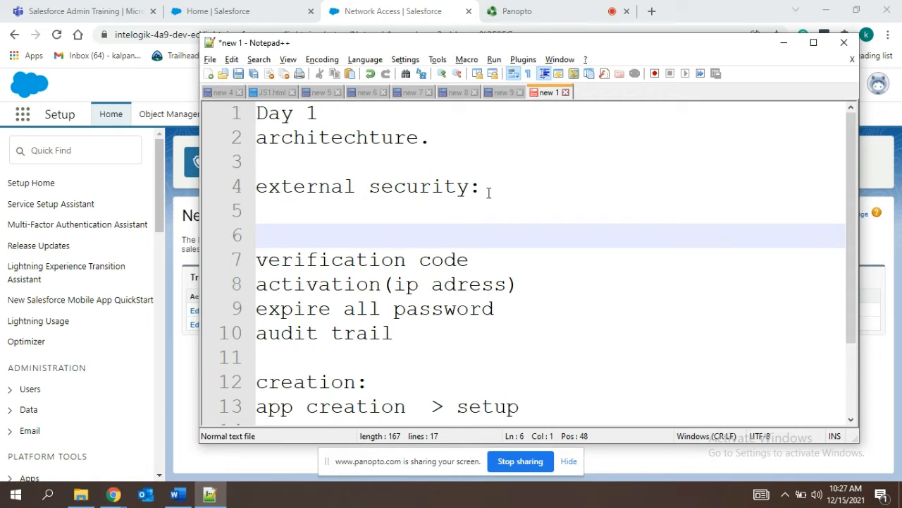
text(network access=)
key(BackSpace)
text(-- configure)
text(ip)
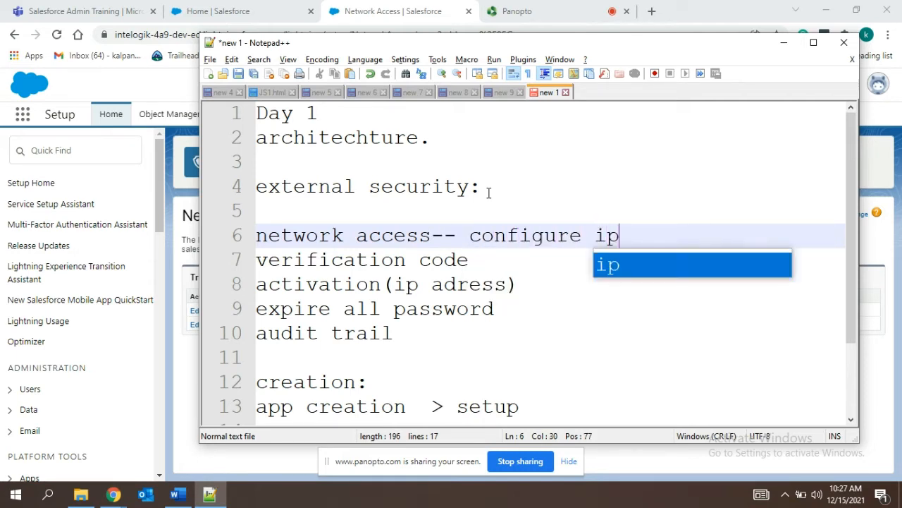
Remove the blank line above the network access note and delete the verification code line below it.
click(294, 209)
key(BackSpace)
drag(485, 235, 256, 238)
key(ctrl+c)
key(BackSpace)
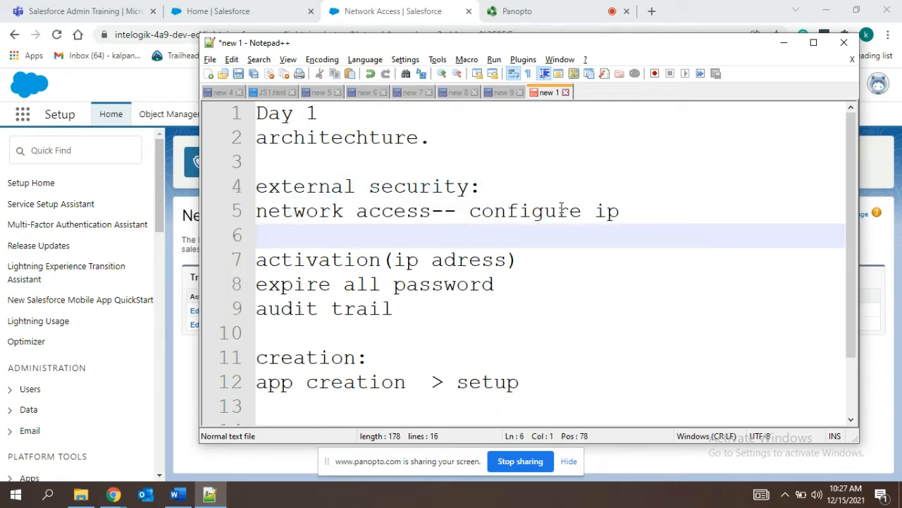
key(BackSpace)
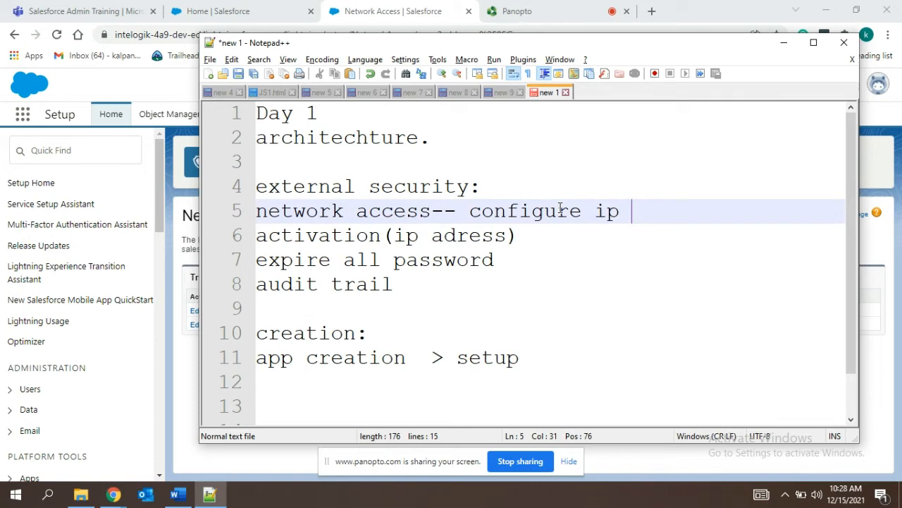
Insert the cut line "verification code" on a new line directly below the external security heading.
click(493, 184)
key(Return)
key(ctrl+v)
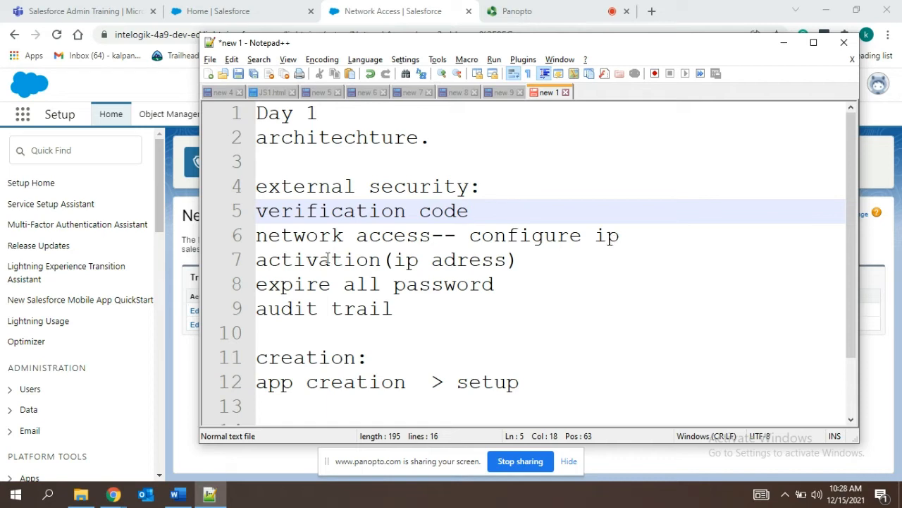
Switch to Salesforce, search Setup for "activat" and open the Activations page.
click(111, 158)
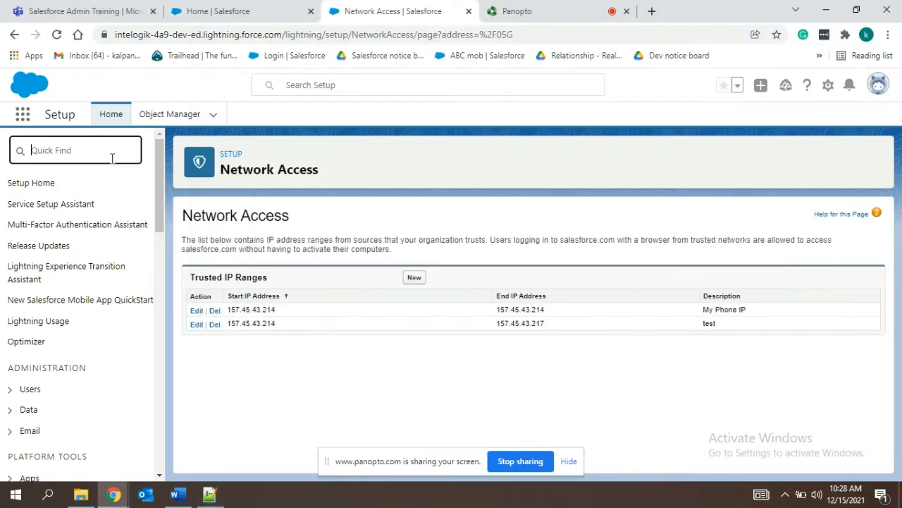
text(activat)
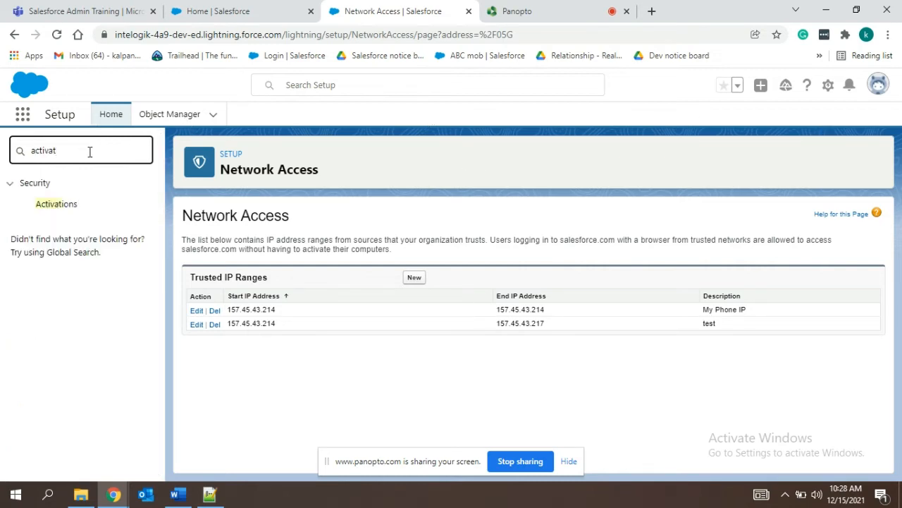
click(60, 210)
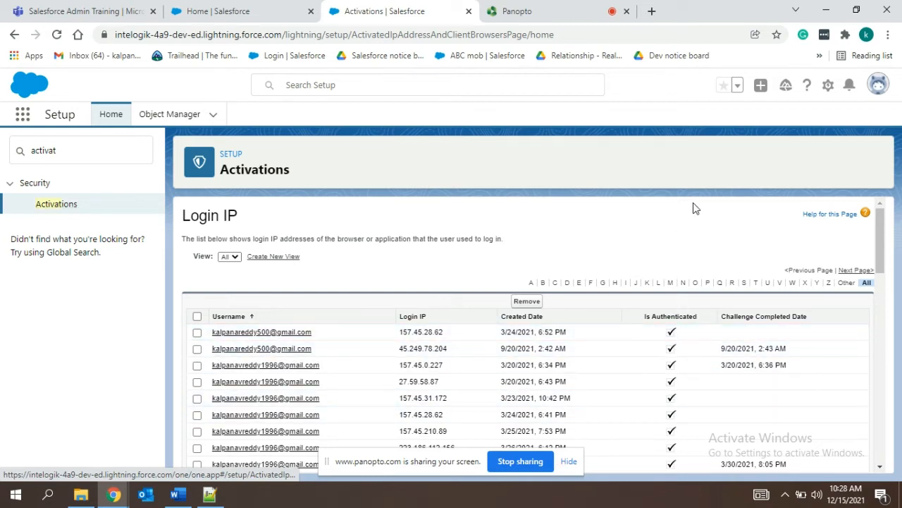
Review the Login IP entries, comparing their Challenge Completed Date values.
drag(877, 239, 879, 251)
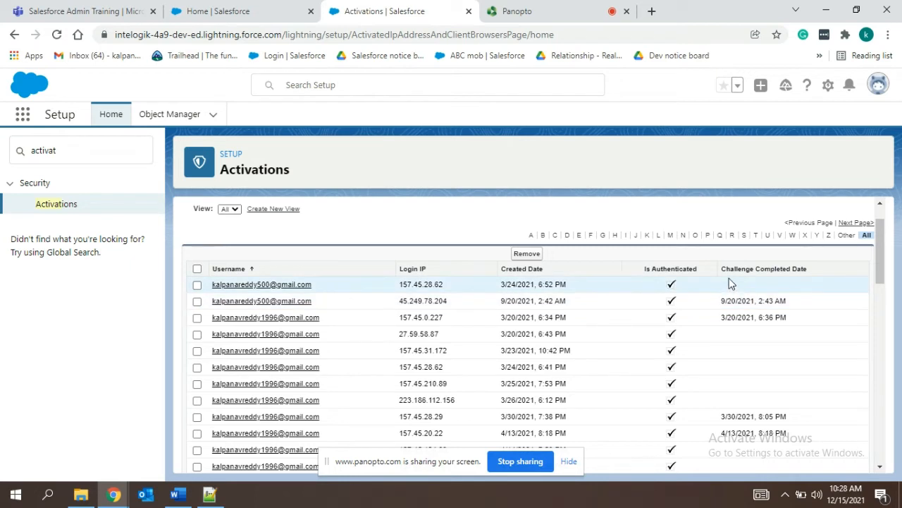
drag(720, 300, 787, 303)
click(725, 284)
drag(725, 284, 719, 302)
drag(797, 316, 725, 327)
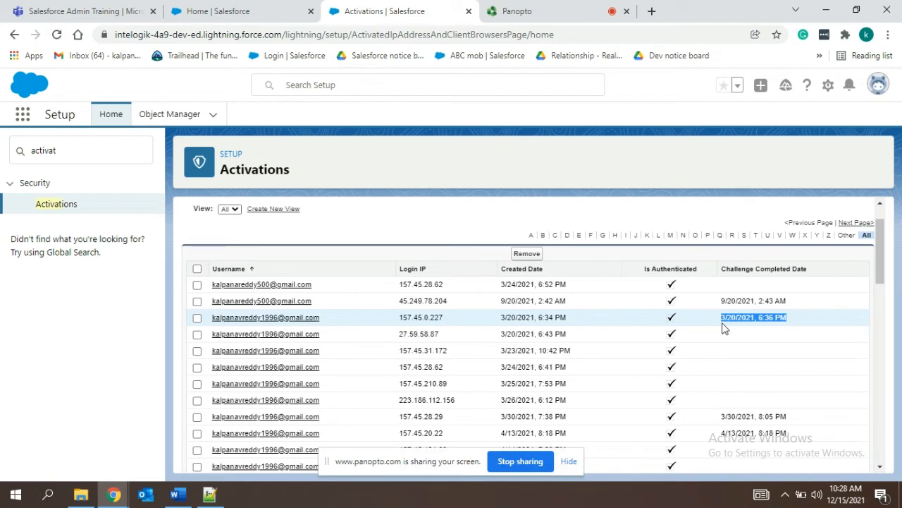
click(739, 339)
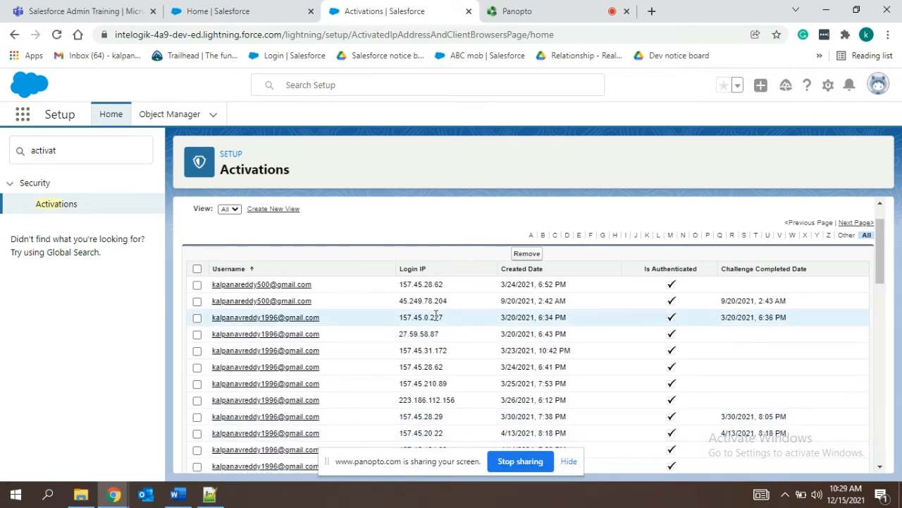
click(197, 285)
click(197, 301)
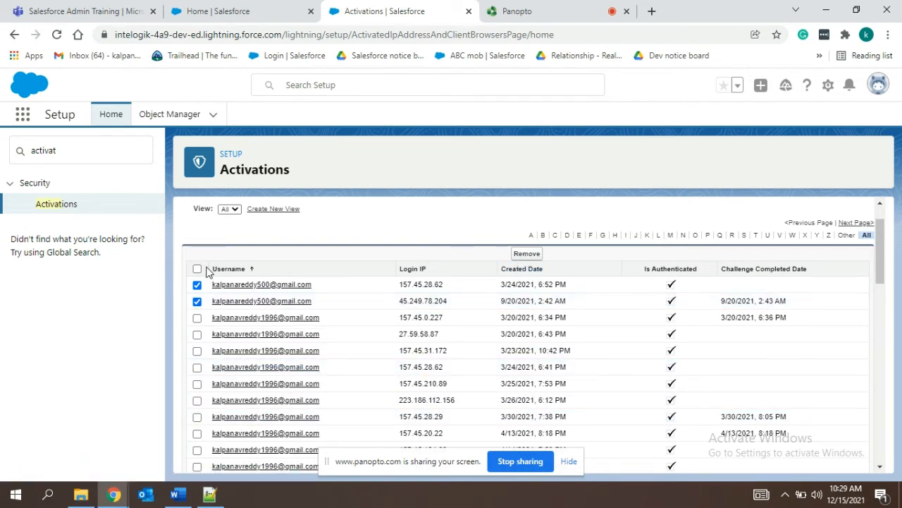
click(197, 433)
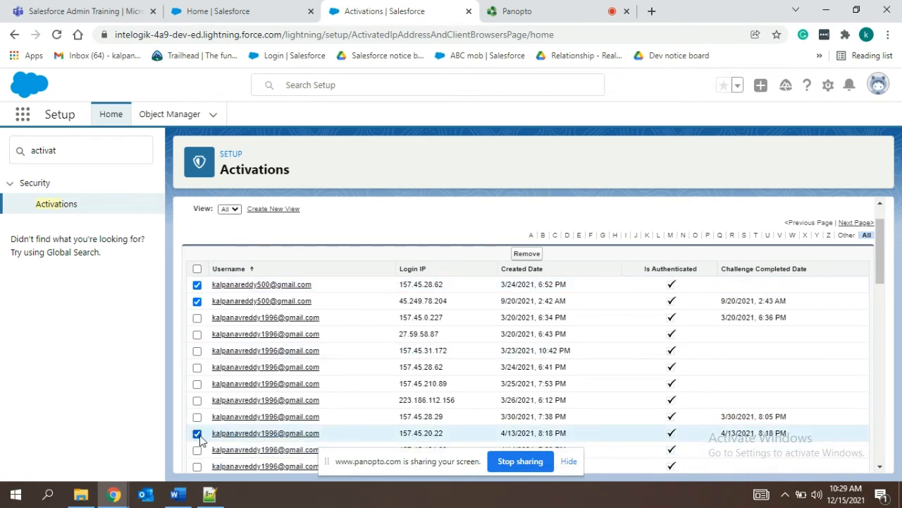
click(197, 450)
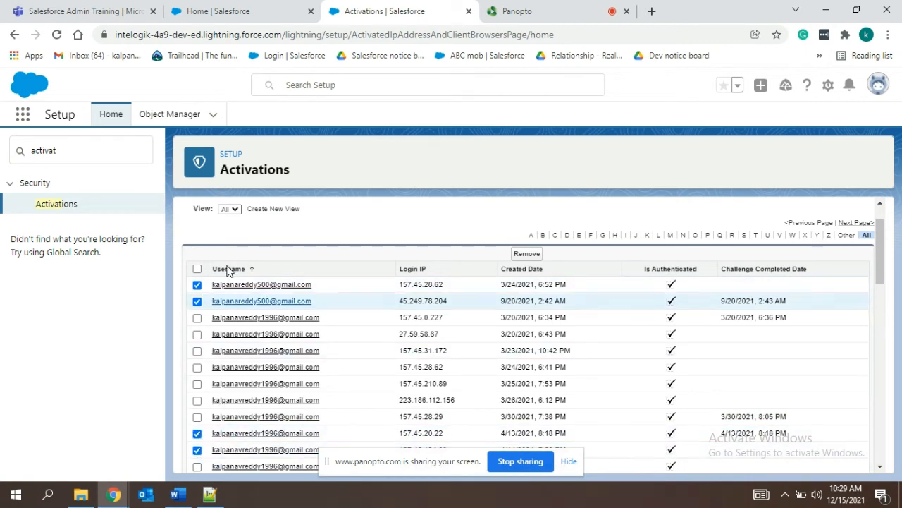
click(198, 285)
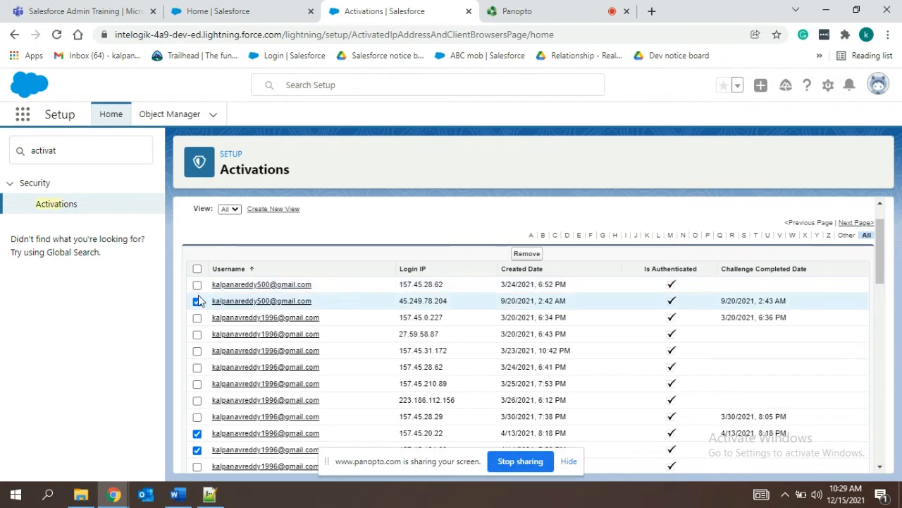
click(197, 301)
click(518, 255)
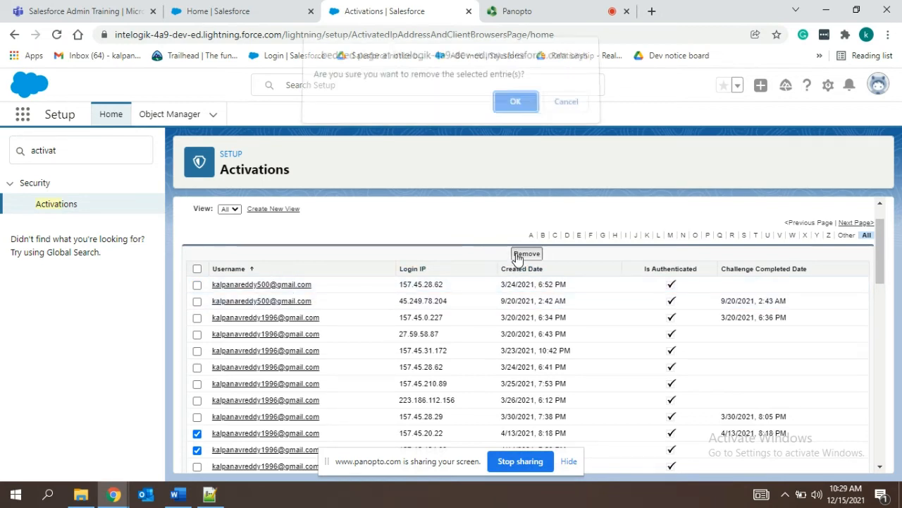
click(509, 109)
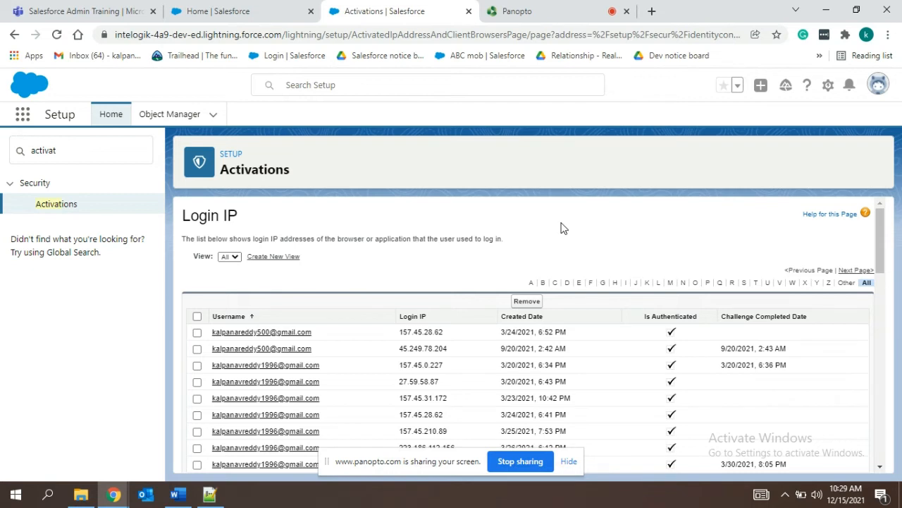
Look through the Login IP list on the Activations page after the removal.
scroll(562, 228, down, 1)
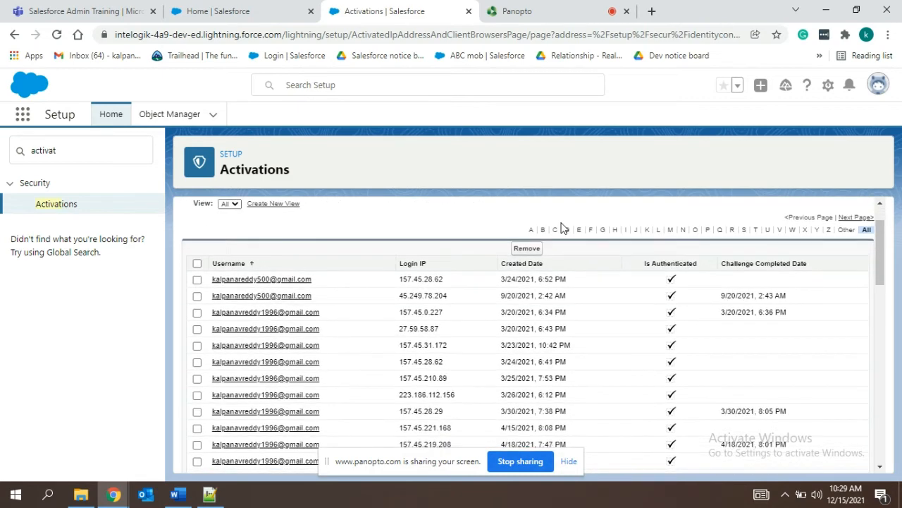
scroll(562, 228, down, 5)
scroll(562, 227, up, 2)
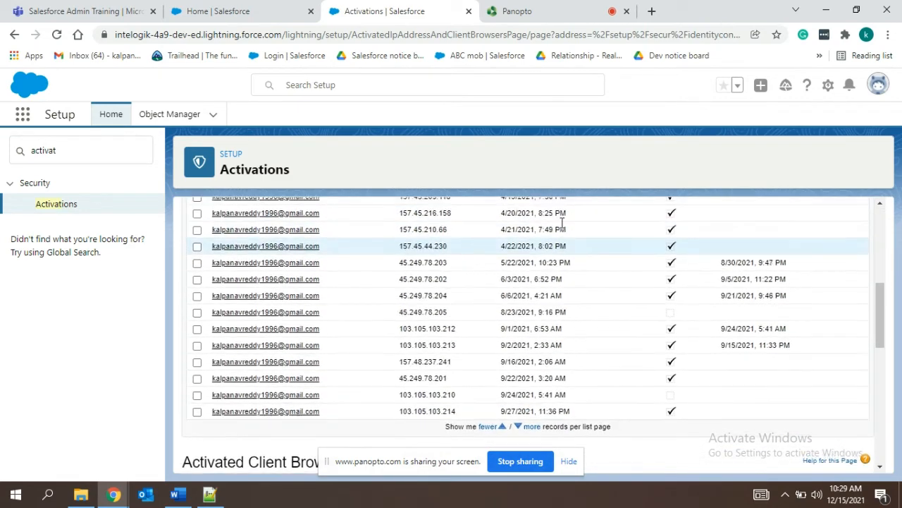
scroll(562, 228, up, 5)
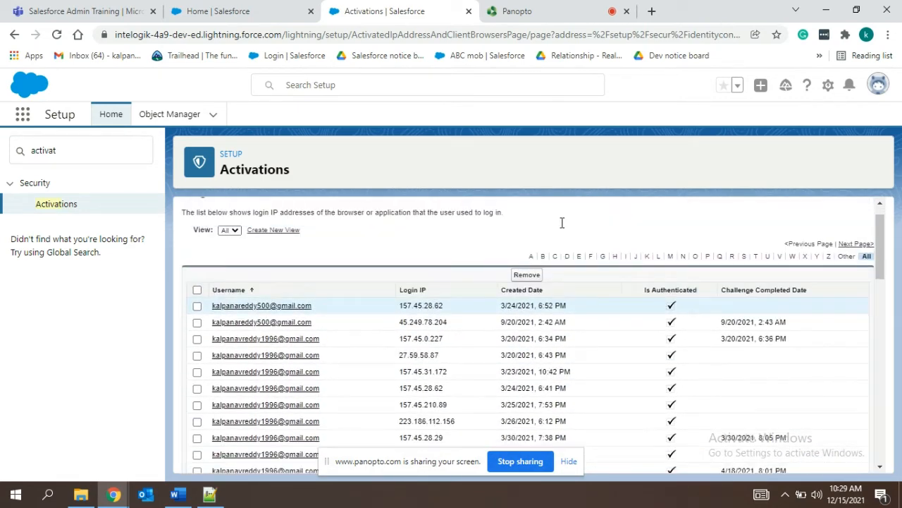
Switch to Notepad++ and check the "expire all password" line in the external security notes.
click(209, 496)
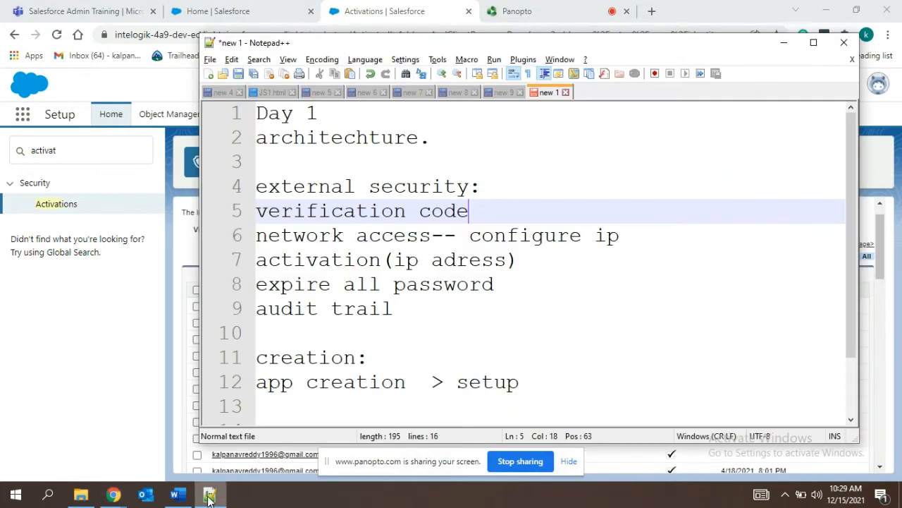
click(499, 283)
double_click(499, 283)
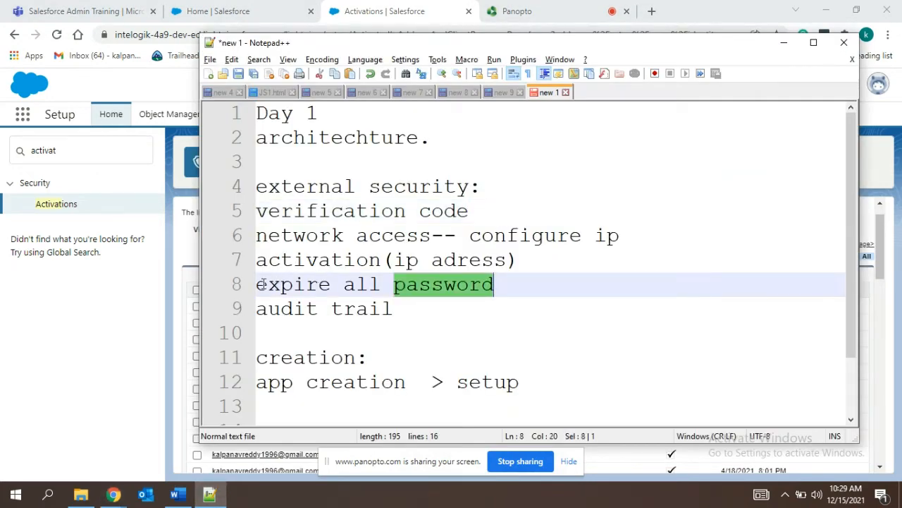
click(530, 285)
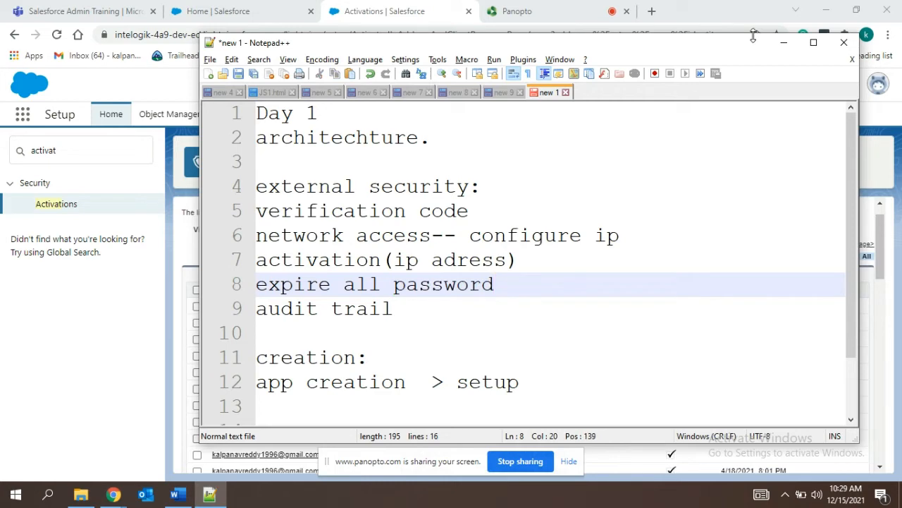
Return to Salesforce, open Expire All Passwords by searching Setup for "expir", and enable and clear the Expire all user passwords option without saving.
click(783, 43)
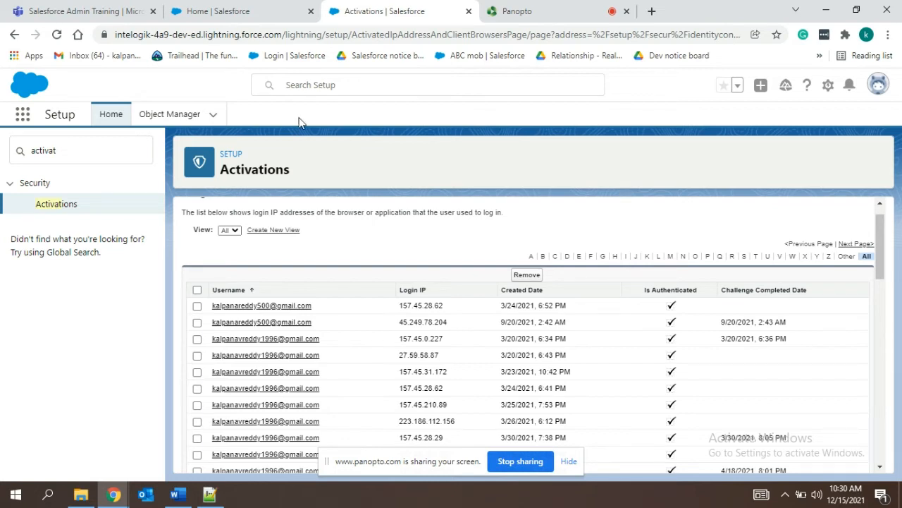
click(44, 151)
double_click(44, 151)
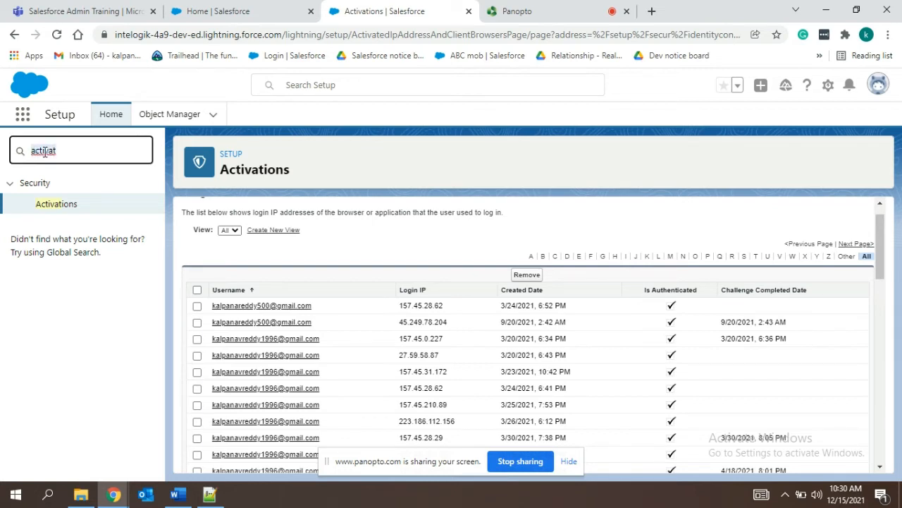
text(expir)
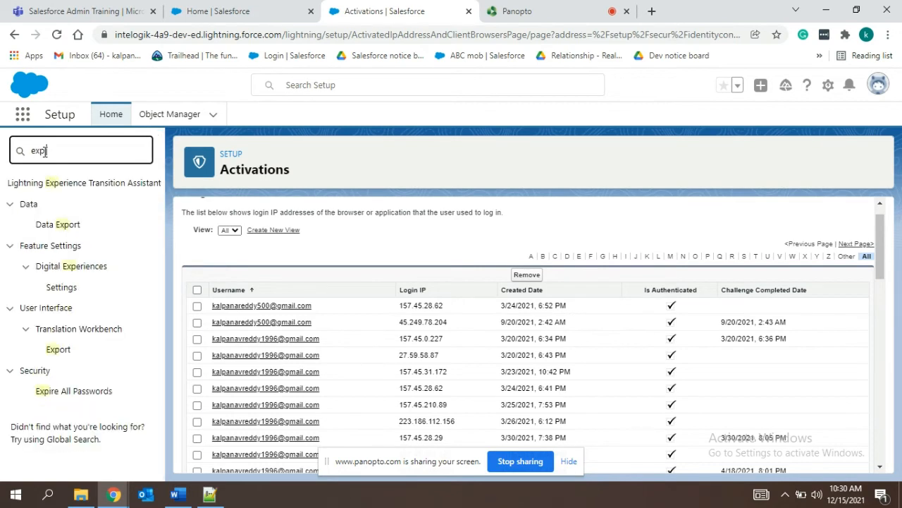
click(89, 209)
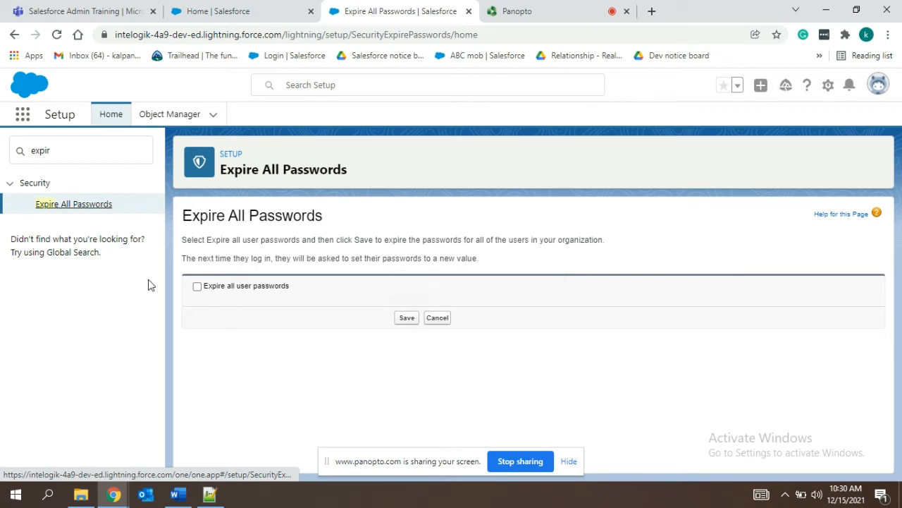
click(197, 287)
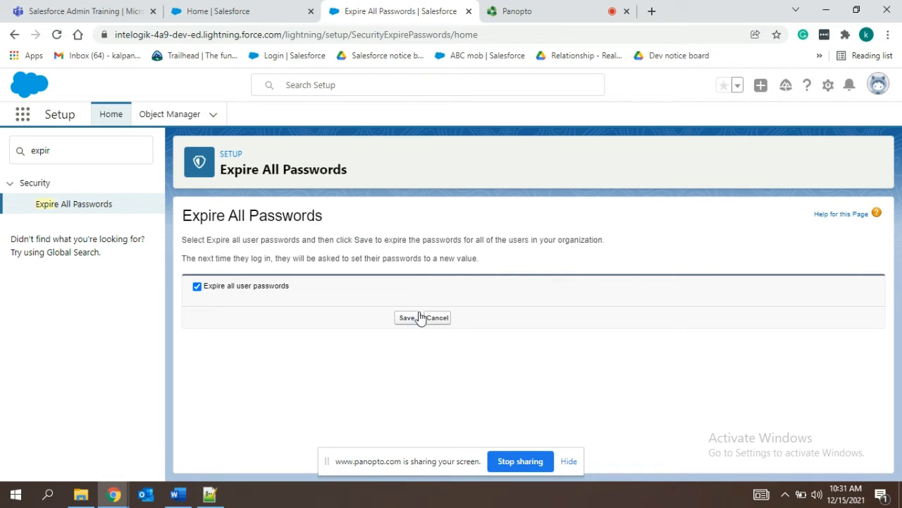
click(197, 287)
Switch to Notepad++ and check the "audit trail" line in the external security notes.
click(220, 494)
drag(401, 310, 256, 312)
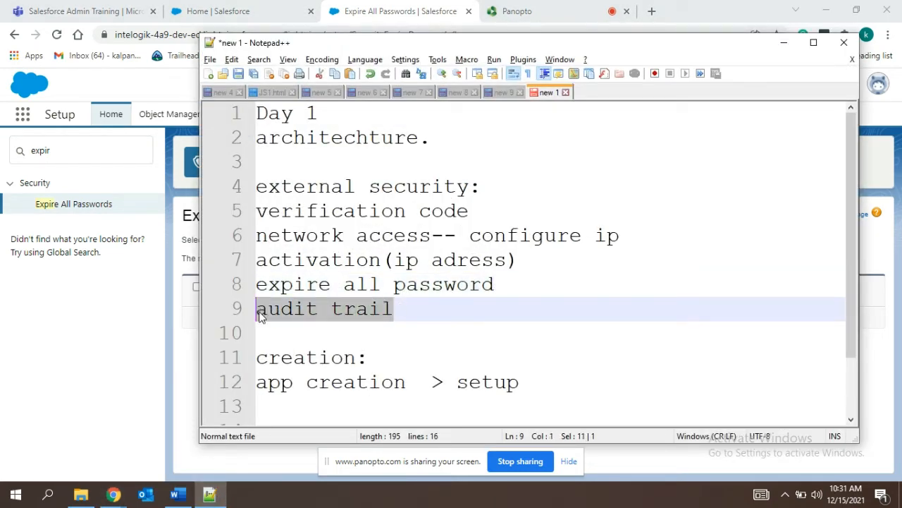
click(513, 316)
Return to Salesforce, search Setup for "audi" and open the View Setup Audit Trail page.
click(117, 377)
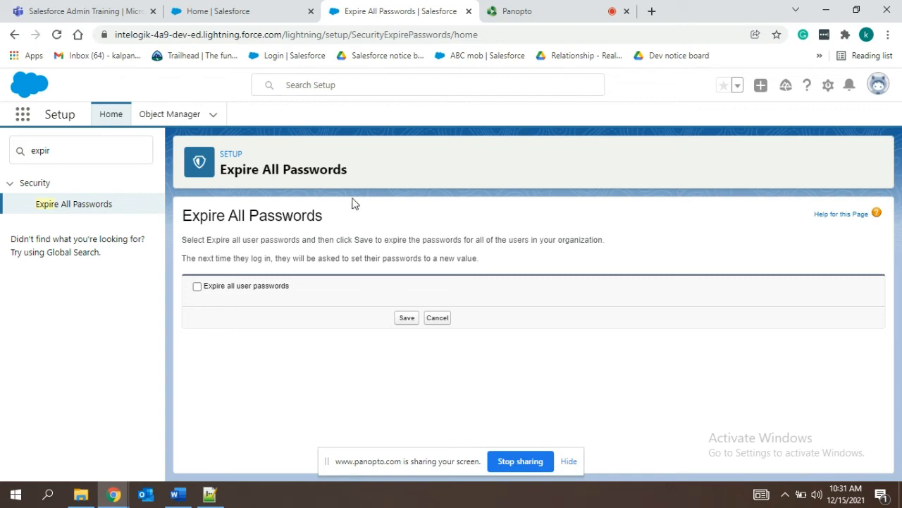
drag(66, 155, 2, 152)
key(BackSpace)
text(audi)
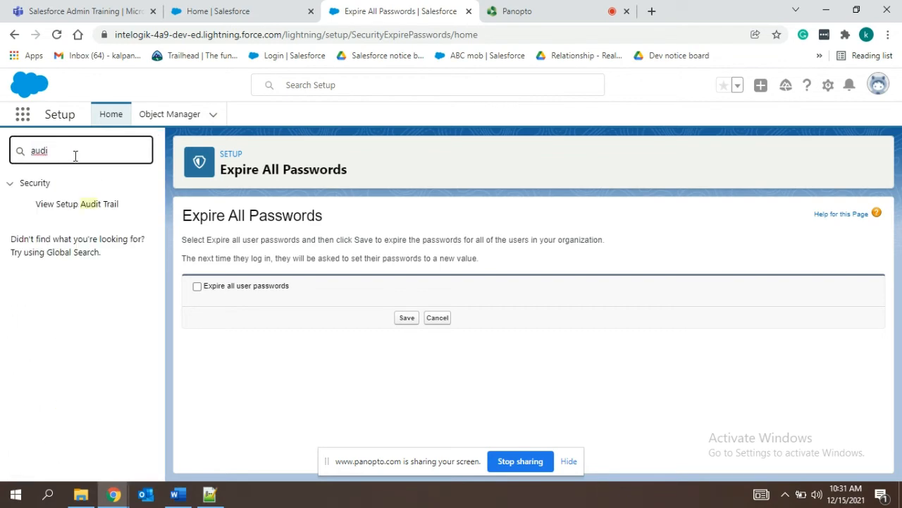
click(40, 209)
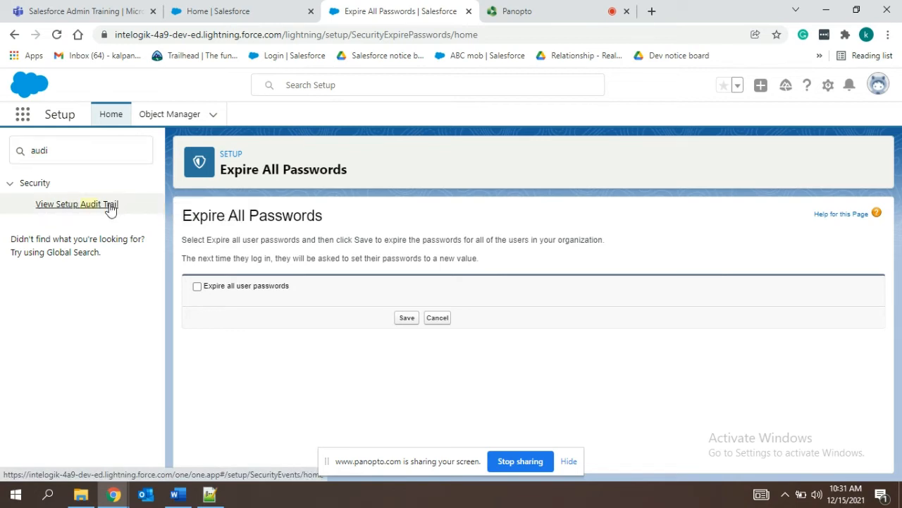
click(110, 205)
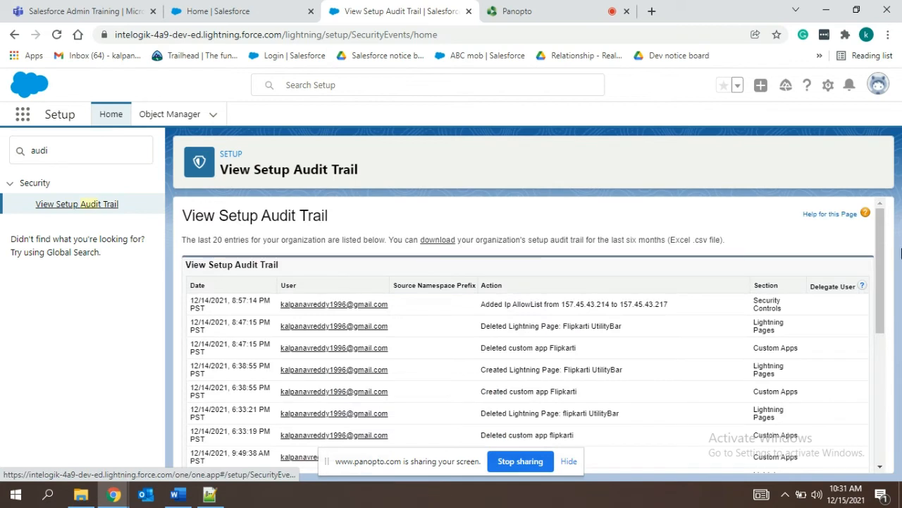
Examine the setup audit trail's download period note and its list of recent entries.
drag(883, 257, 881, 258)
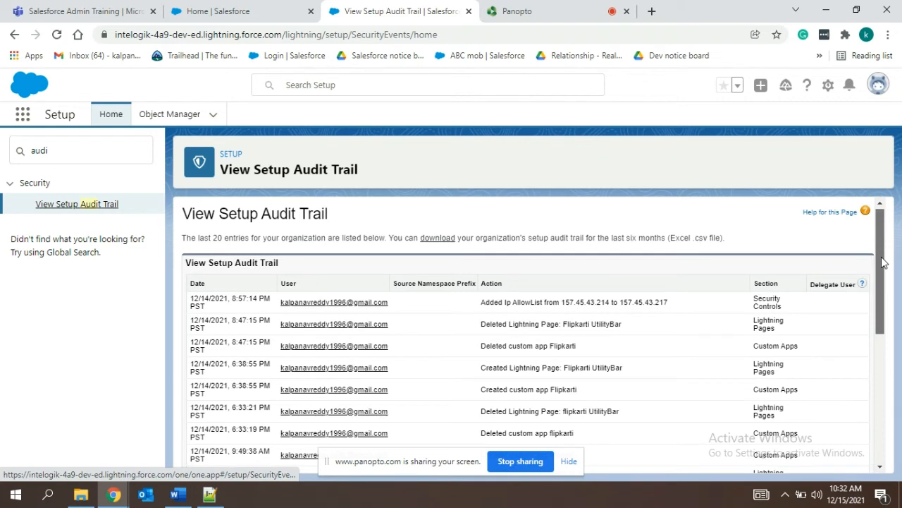
click(882, 258)
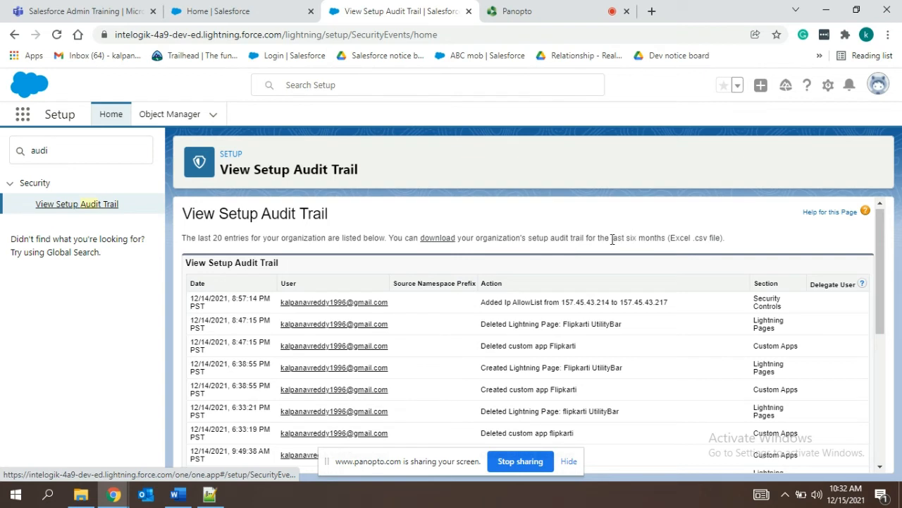
drag(612, 239, 663, 238)
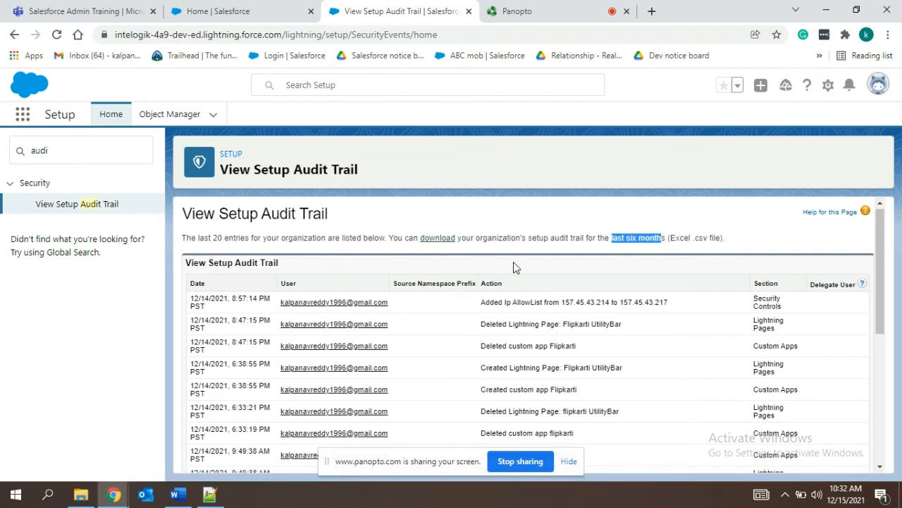
click(460, 236)
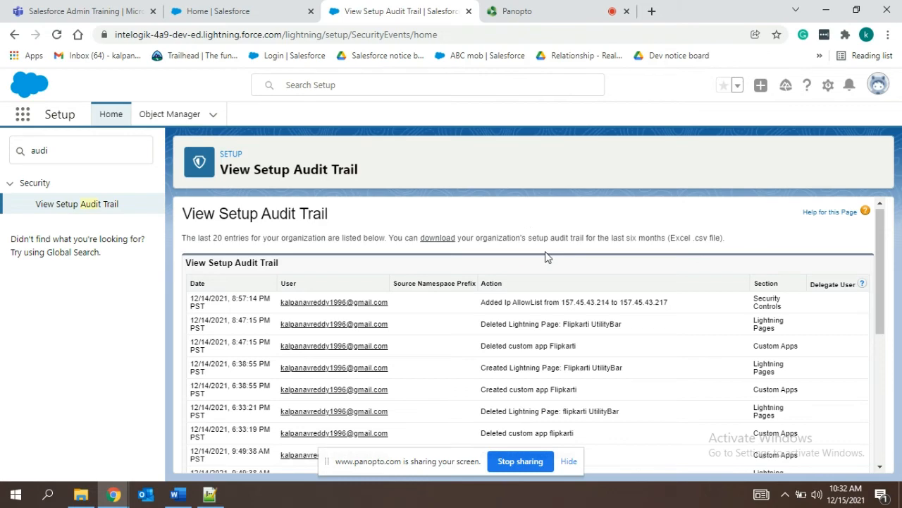
scroll(546, 255, down, 3)
scroll(546, 255, down, 2)
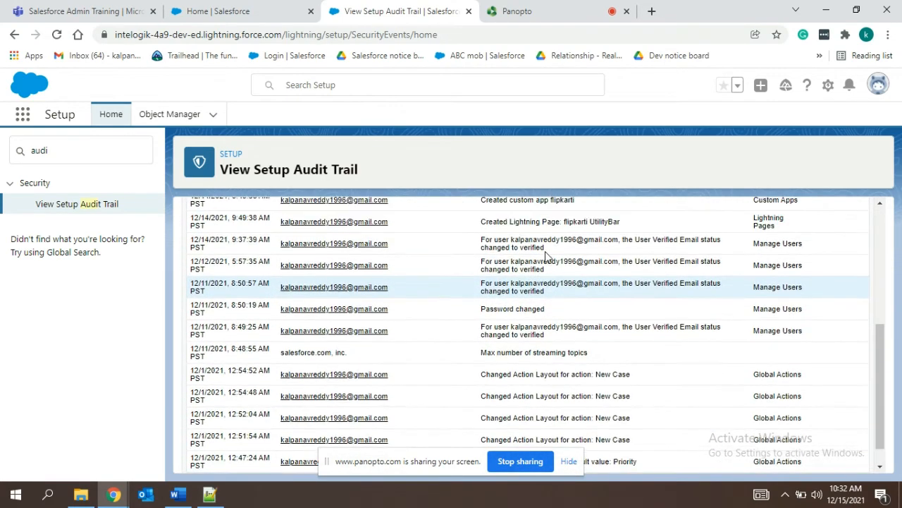
Examine the oldest setup audit trail entries and hide the screen-sharing notice covering the six-month download link.
scroll(545, 255, up, 2)
scroll(545, 255, down, 3)
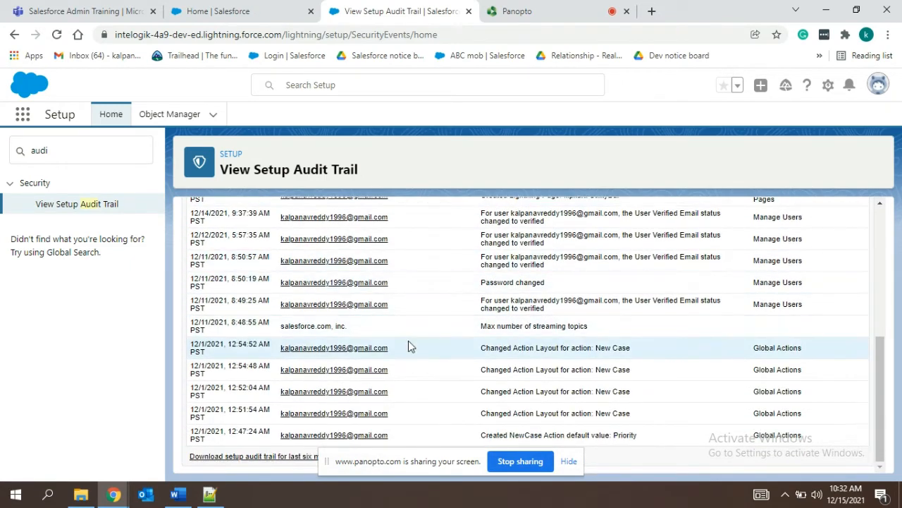
click(567, 461)
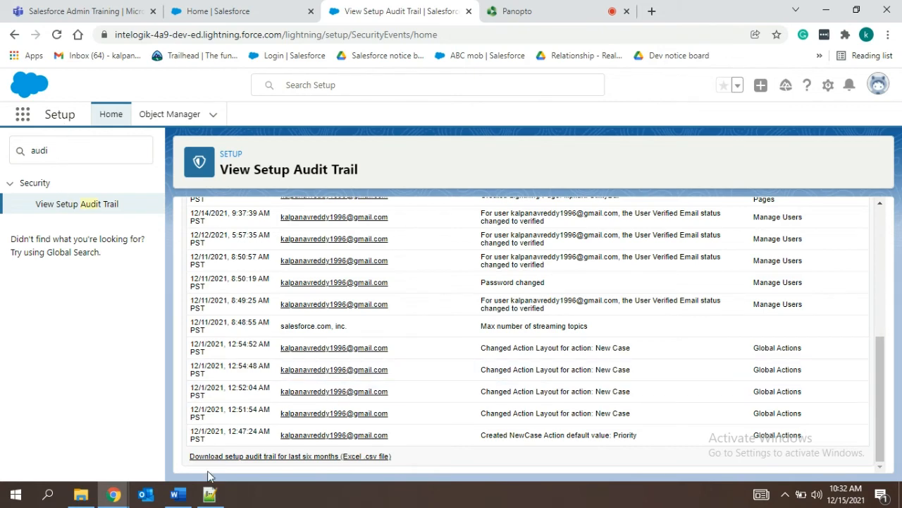
Switch to Notepad++ and review the architecture, external security and creation notes by highlighting each section.
click(210, 494)
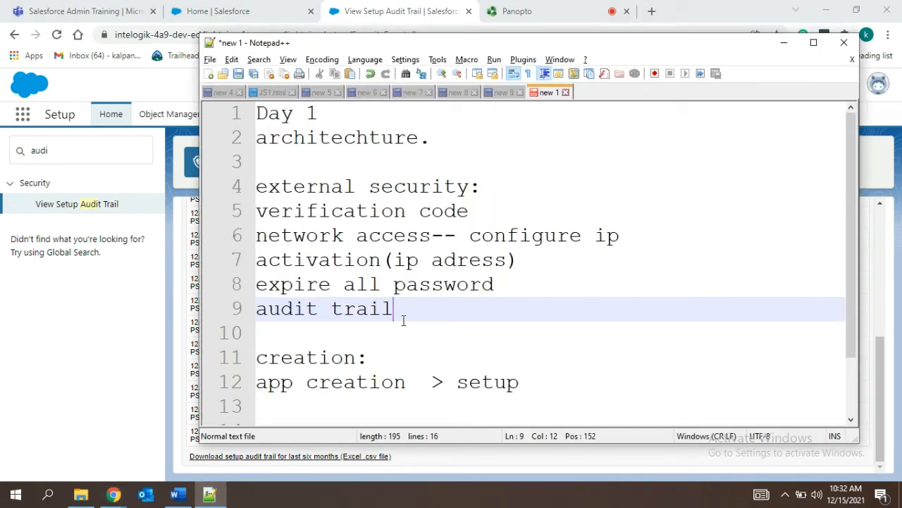
drag(423, 162, 306, 138)
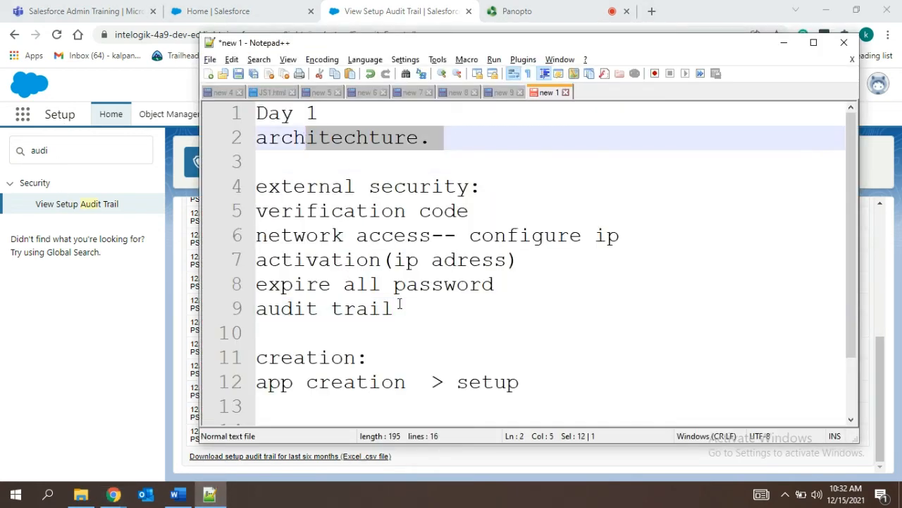
drag(399, 306, 239, 211)
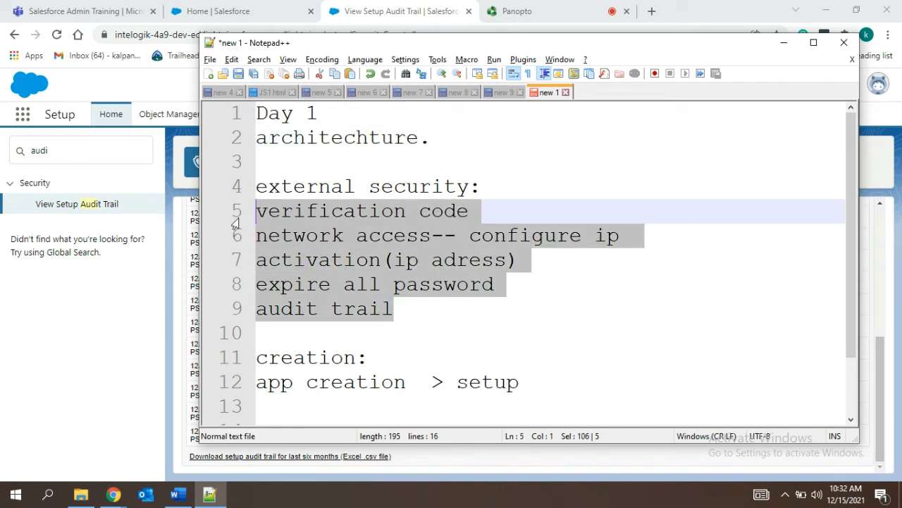
click(381, 359)
drag(381, 358, 254, 359)
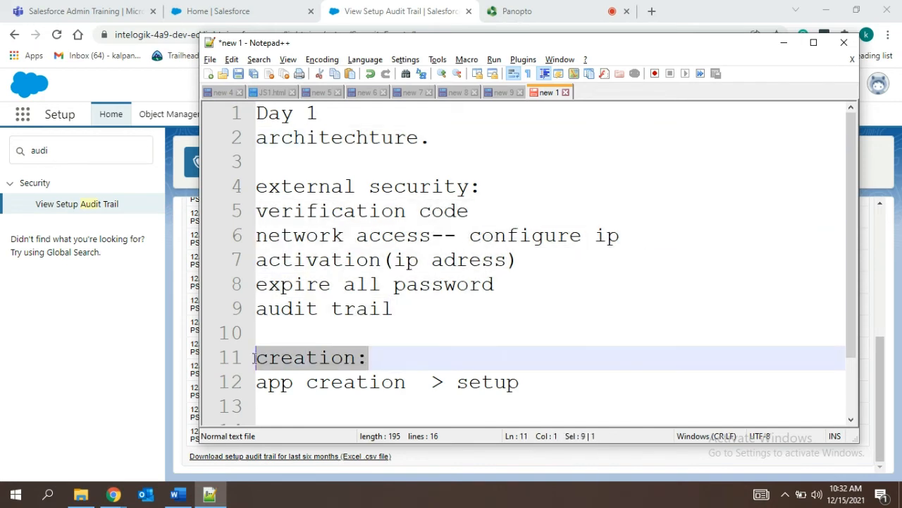
click(471, 397)
Return to Salesforce, look over the available apps in the Home page's App Launcher, and close the list.
key(alt+Tab)
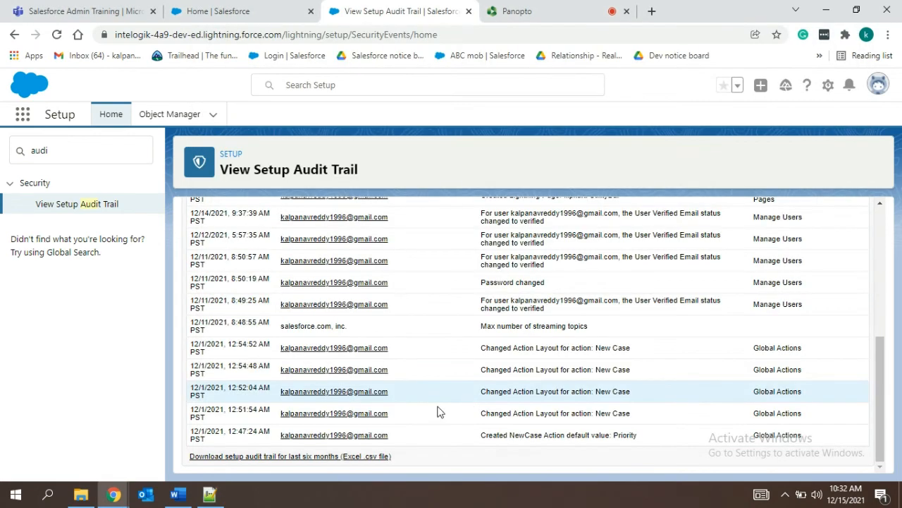
click(267, 9)
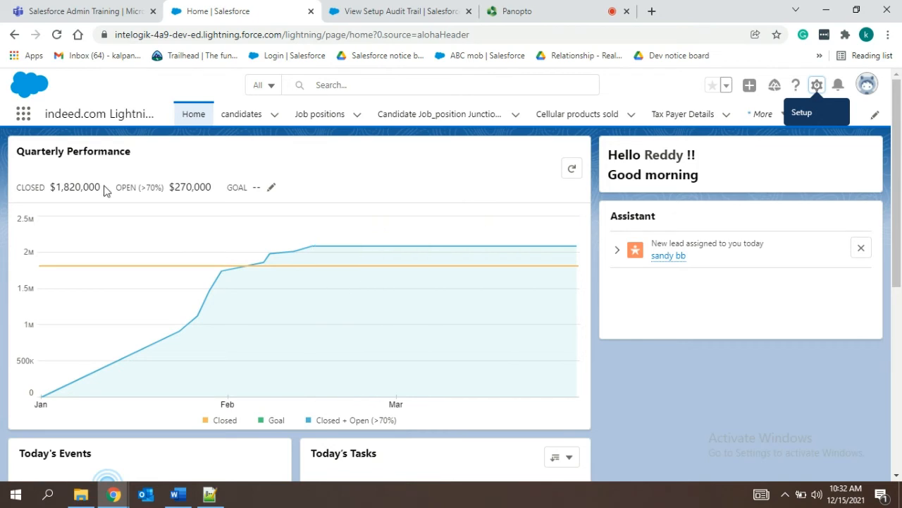
click(21, 117)
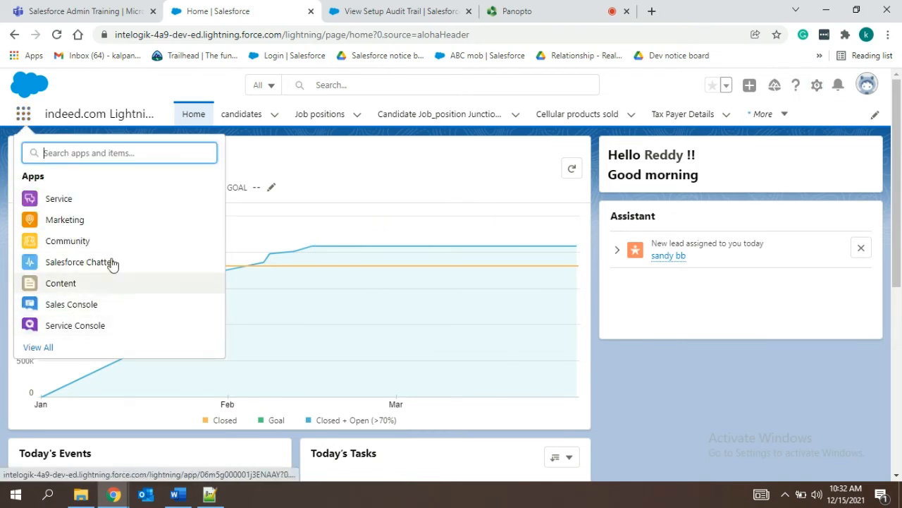
click(156, 102)
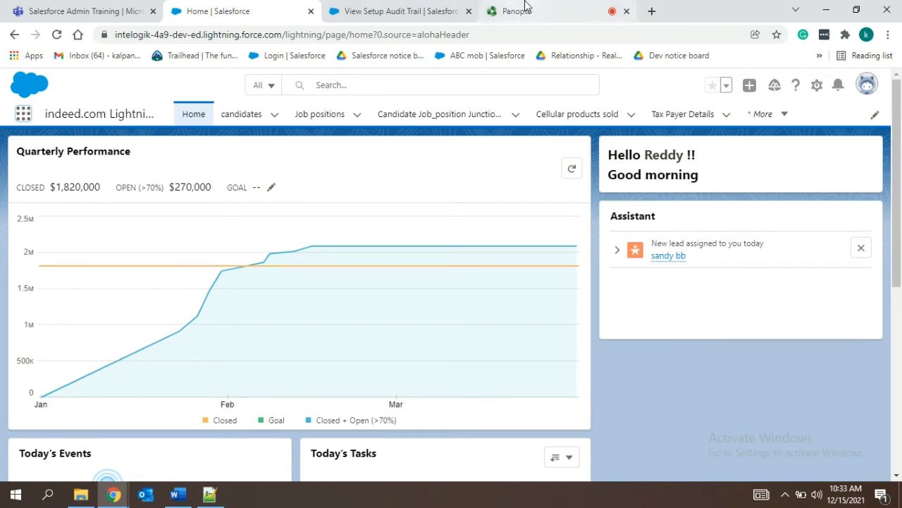
Return to Setup, search for "app man" and open the App Manager page.
click(447, 8)
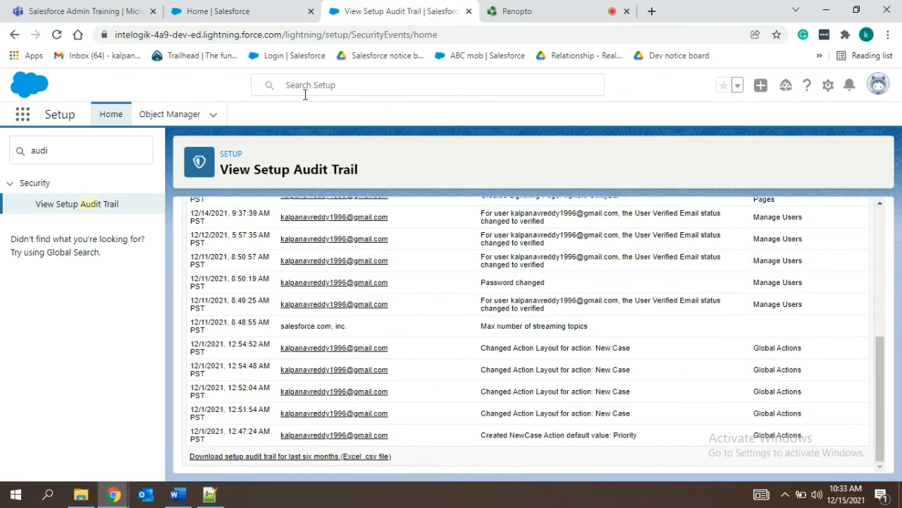
double_click(44, 151)
key(BackSpace)
text(a)
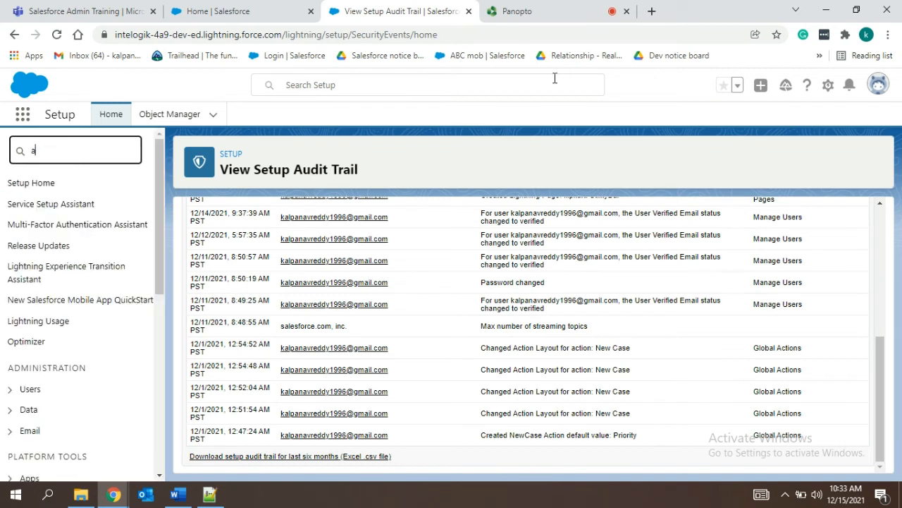
text(pp)
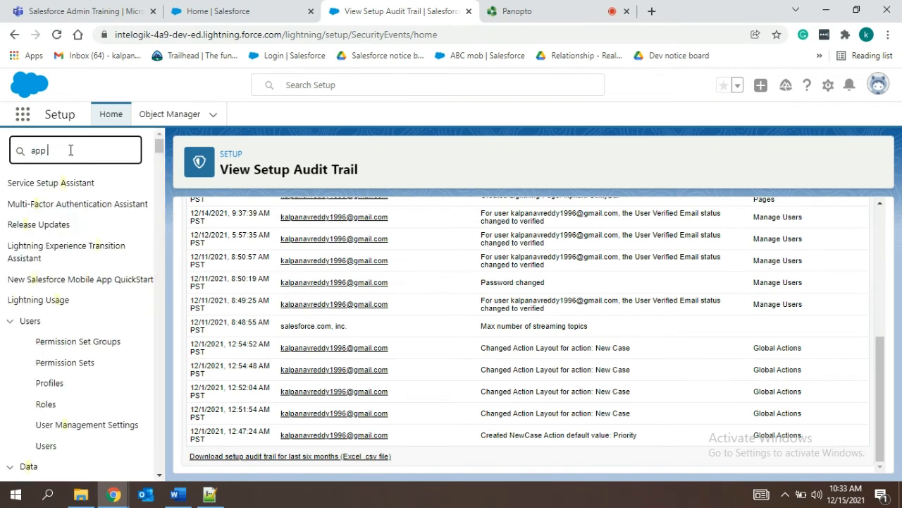
text( man)
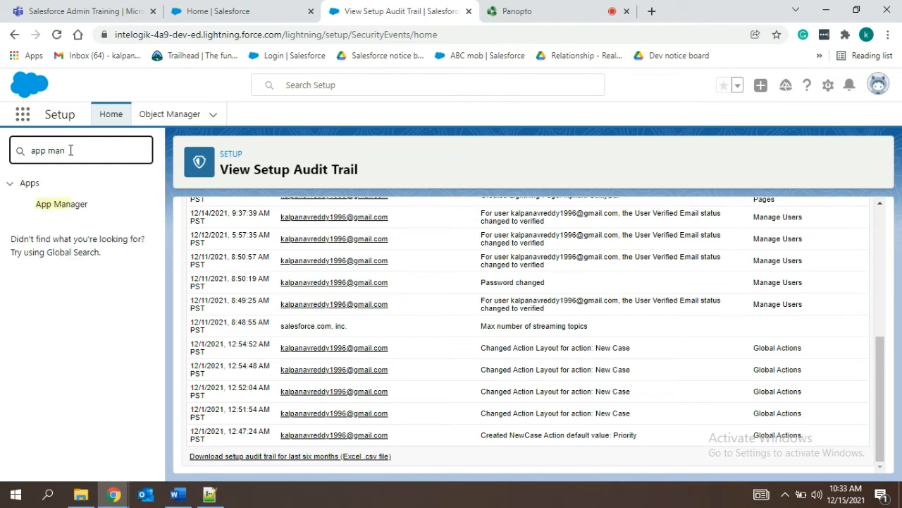
click(79, 211)
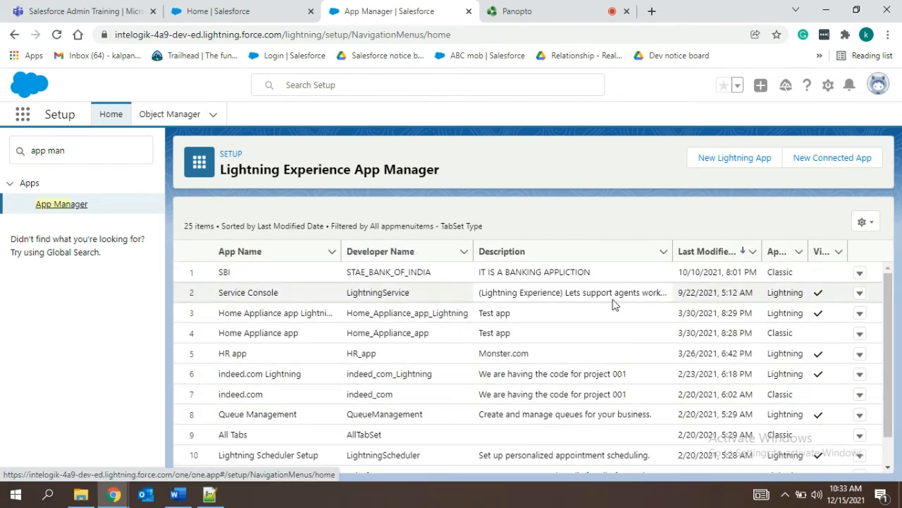
Start a new Lightning app named "Flipkart copy" with the developer name Flipkart_copy.
click(739, 166)
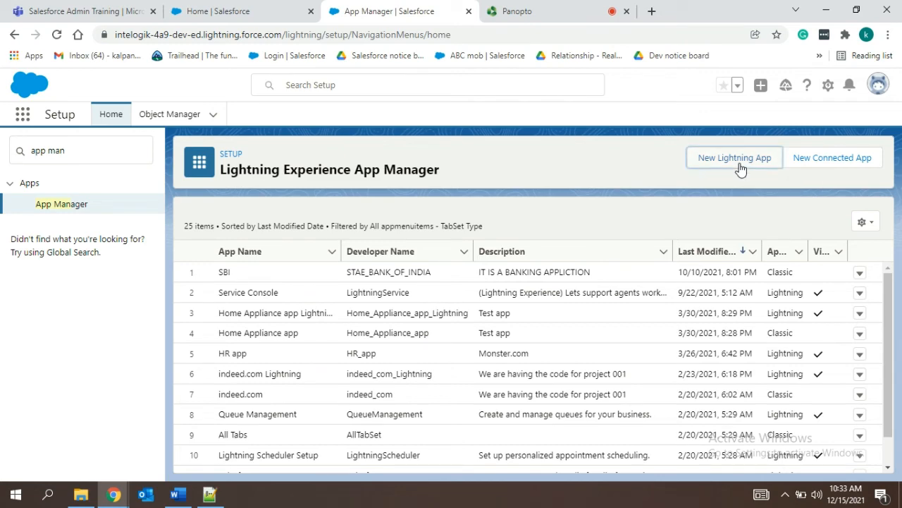
click(297, 286)
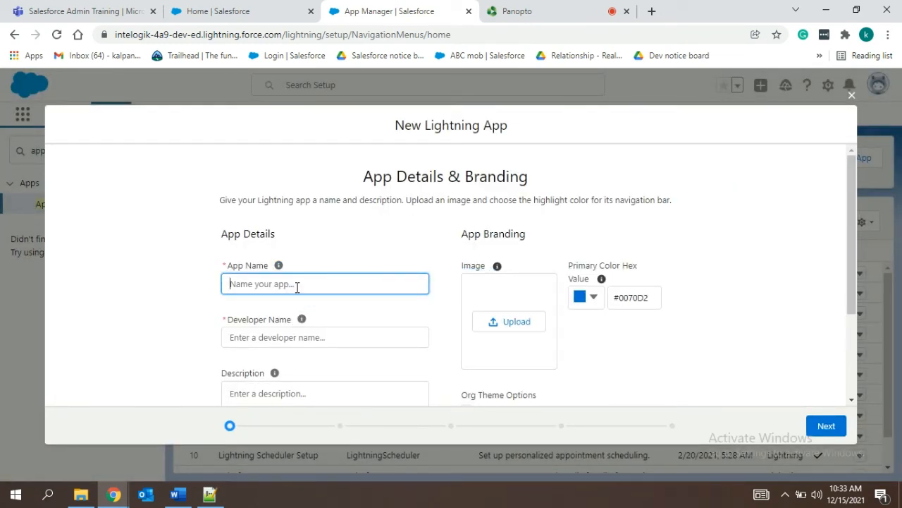
text(F)
text(lipk)
text(a)
key(BackSpace)
text(kart copy)
click(345, 329)
Enter the app description "This just for trning of service provided to flipkart customers".
click(334, 391)
text(This jus)
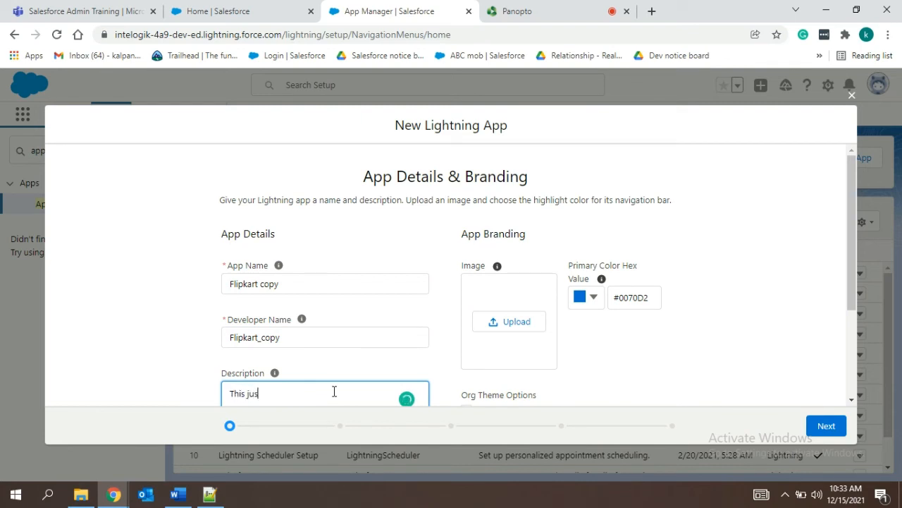
text(t for trning)
text(of service pr)
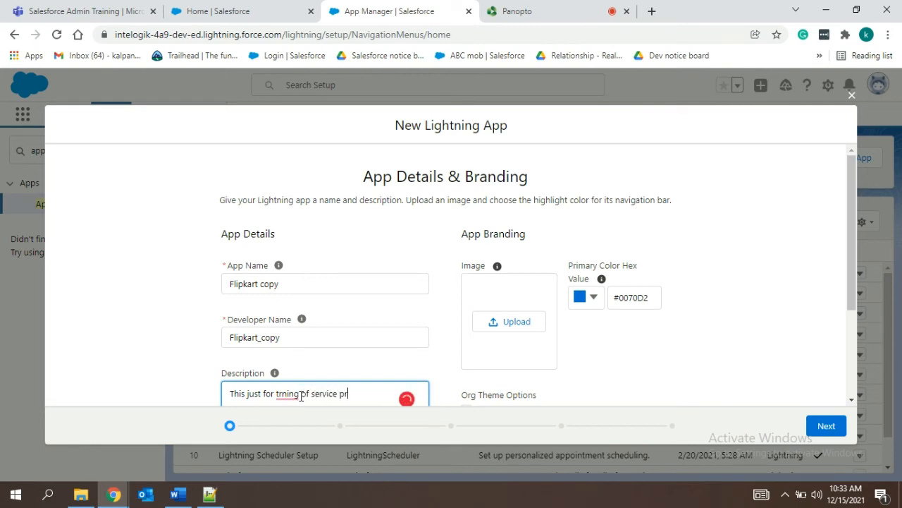
text(ovided to flip)
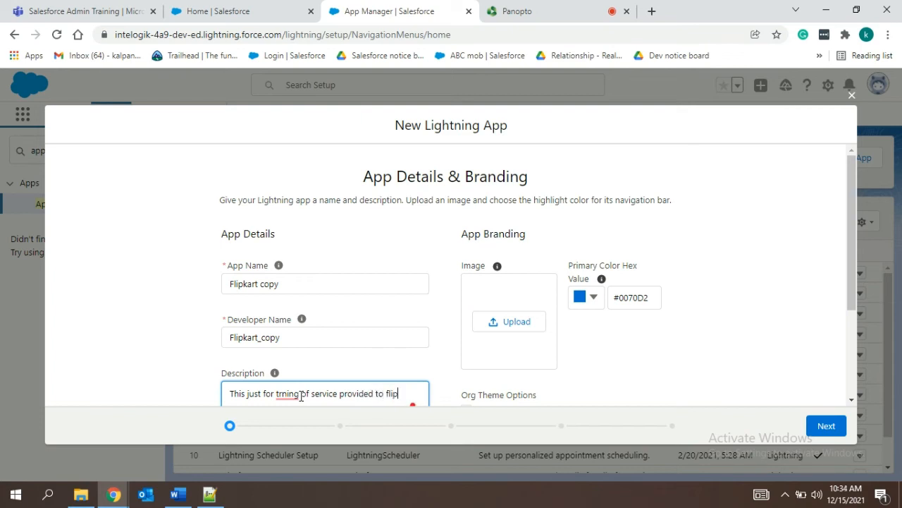
text(kart cust)
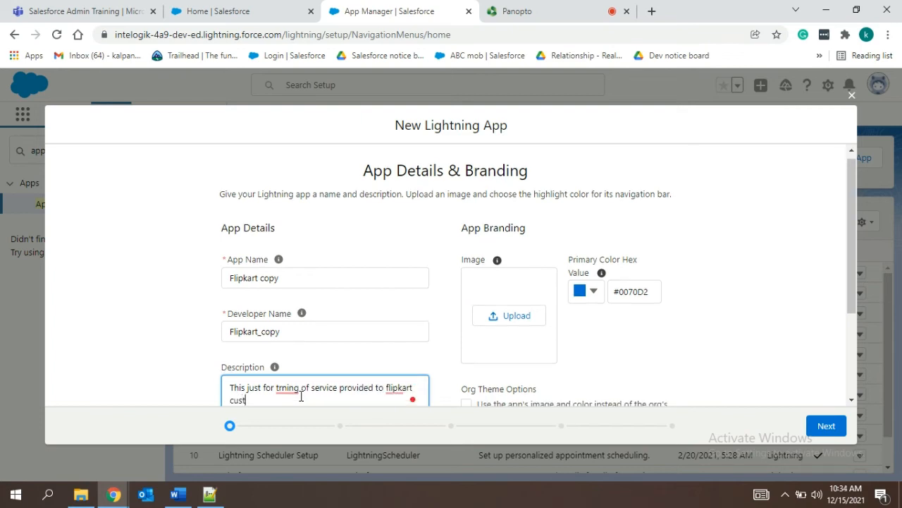
text(omers)
Correct "trning" to "training" and capitalize "Flipkart" in the app description.
right_click(292, 393)
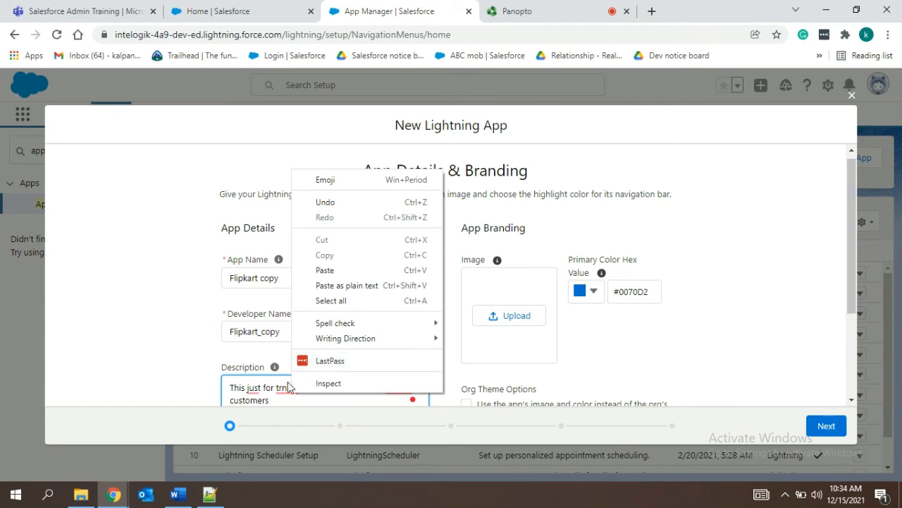
click(288, 387)
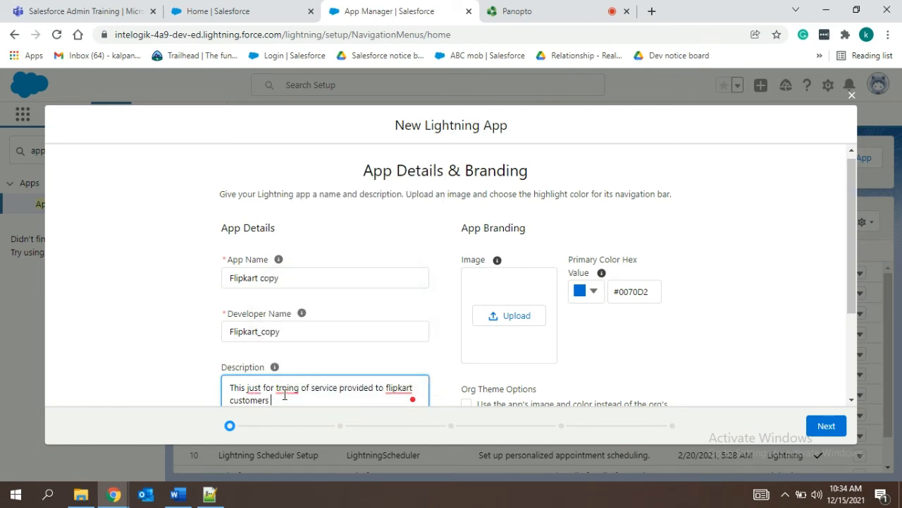
key(Right)
text(ai)
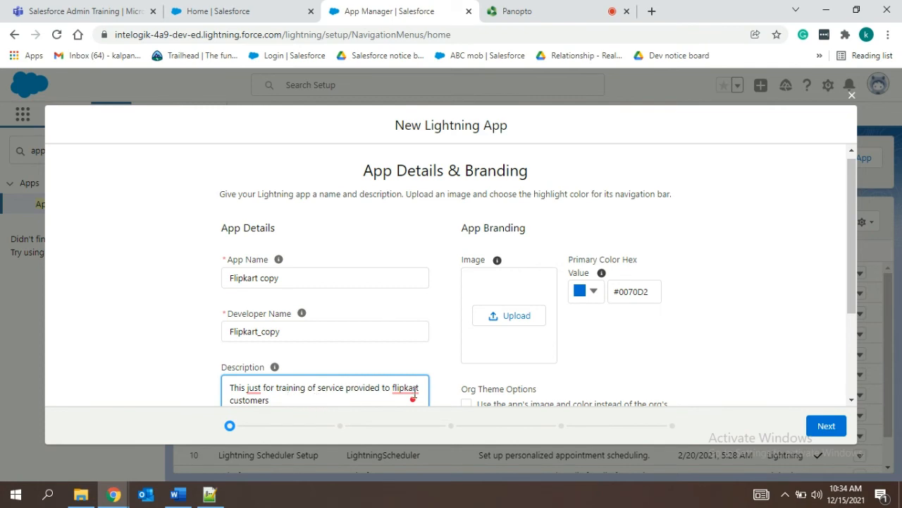
mouse_move(413, 395)
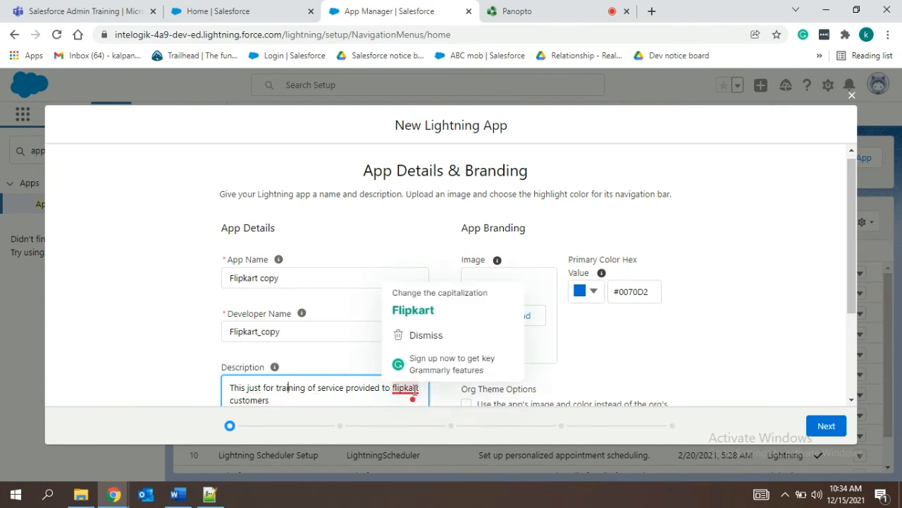
click(411, 314)
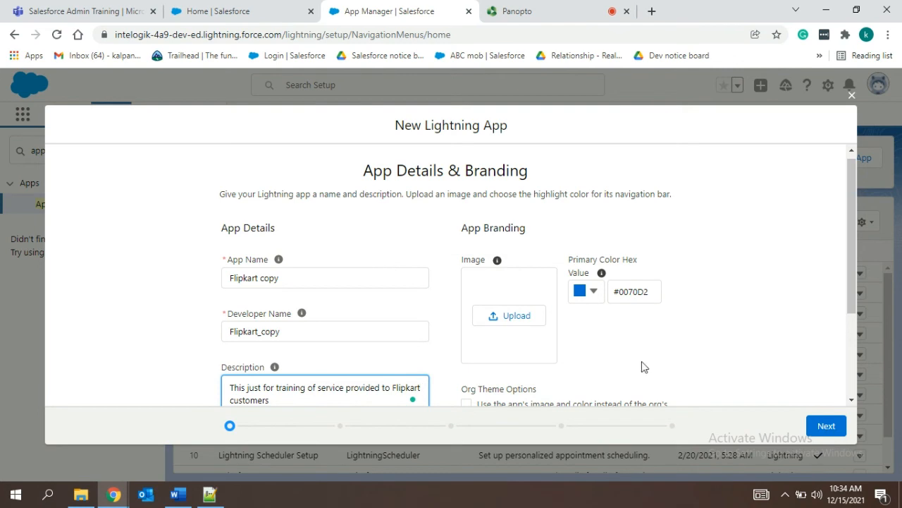
Upload the flipkarti image from the SF training folder in Documents as the app's branding image.
drag(850, 256, 859, 293)
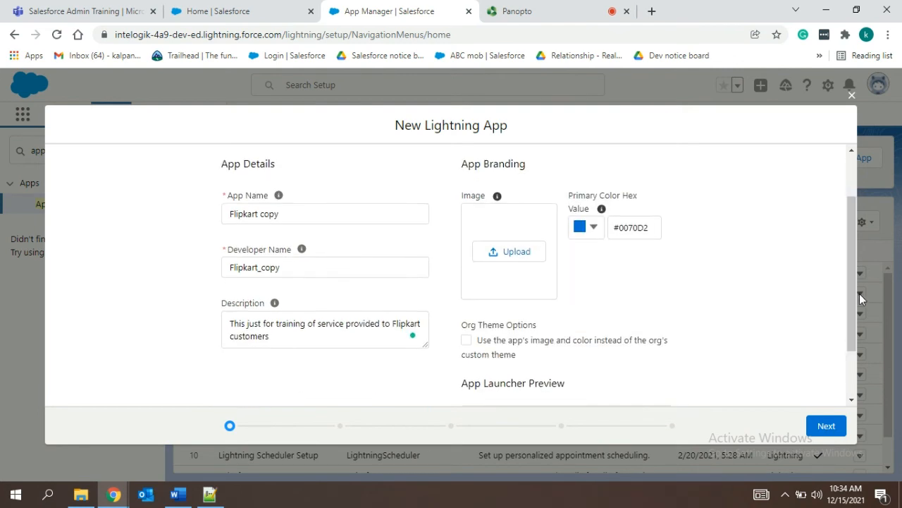
click(517, 252)
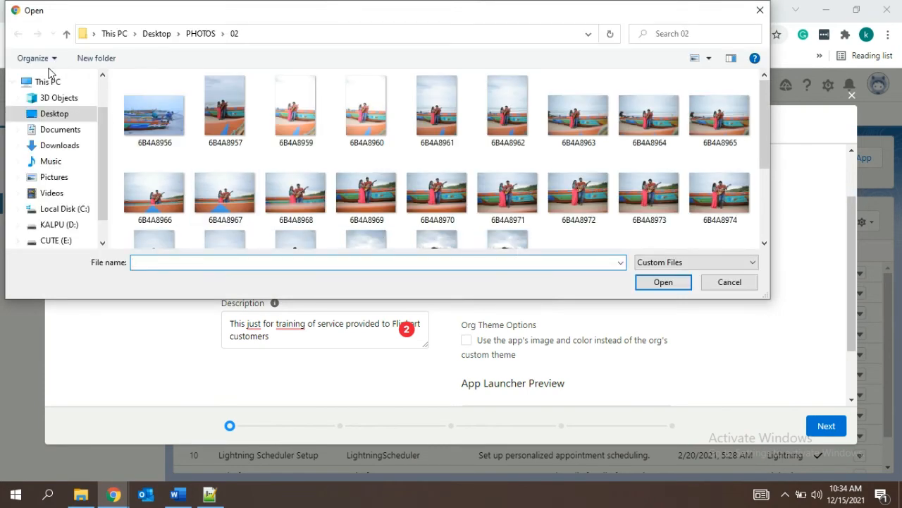
click(68, 131)
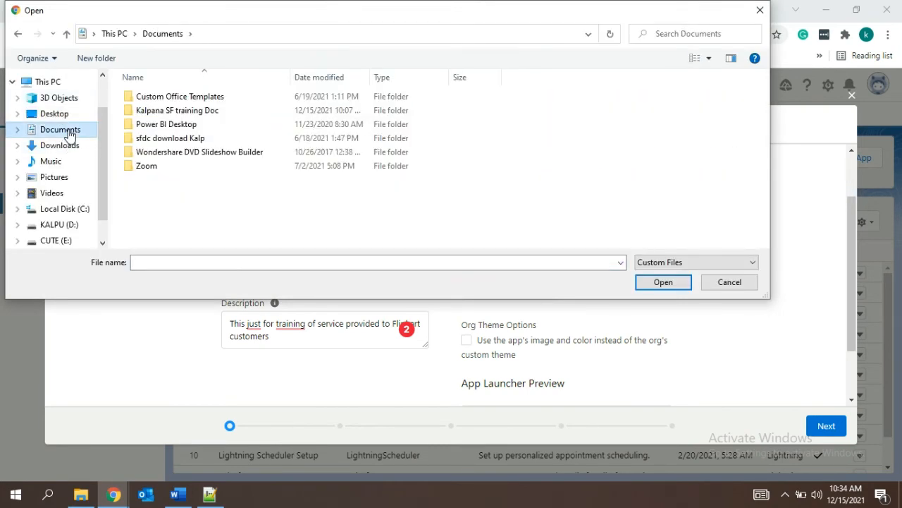
click(182, 113)
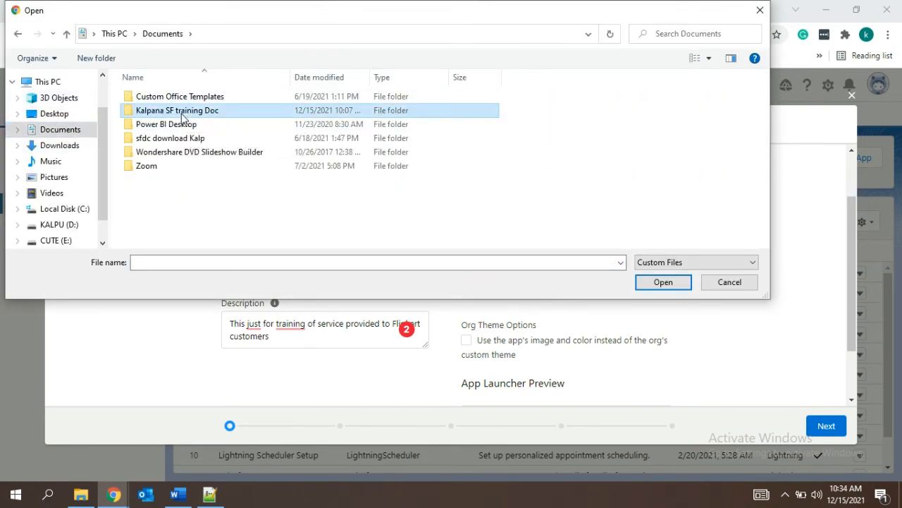
double_click(182, 117)
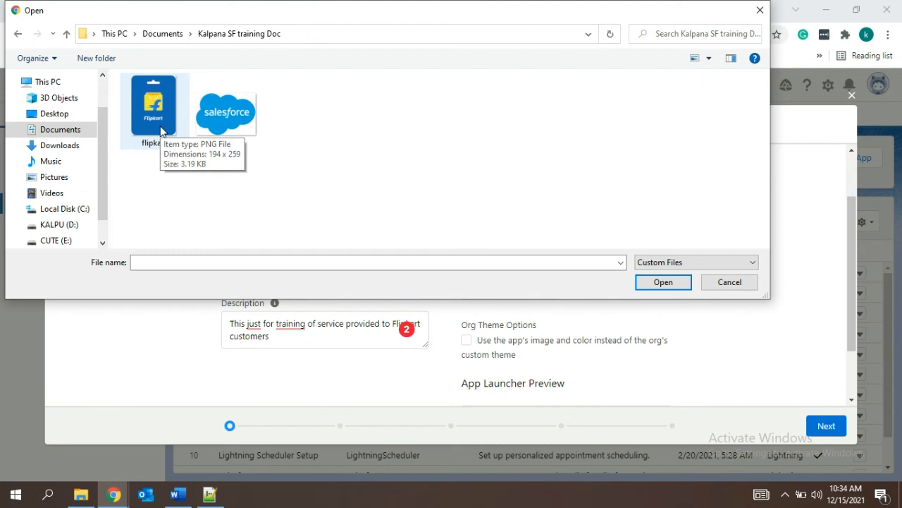
click(172, 143)
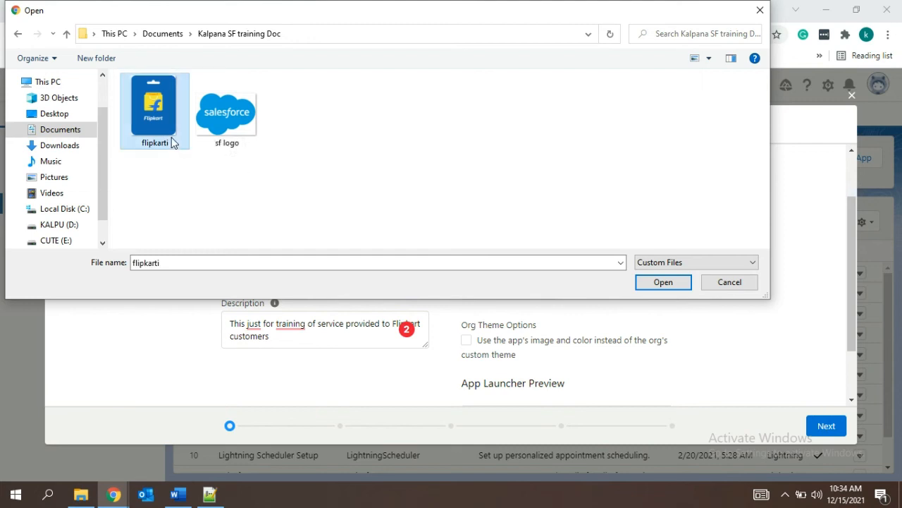
click(661, 284)
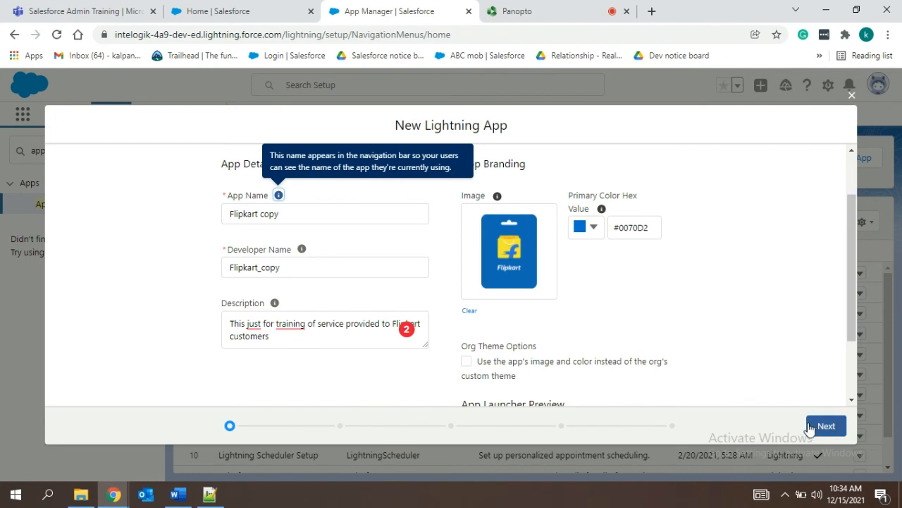
Enable using the app's image and color instead of the org's custom theme, and continue to the app options.
scroll(852, 356, down, 2)
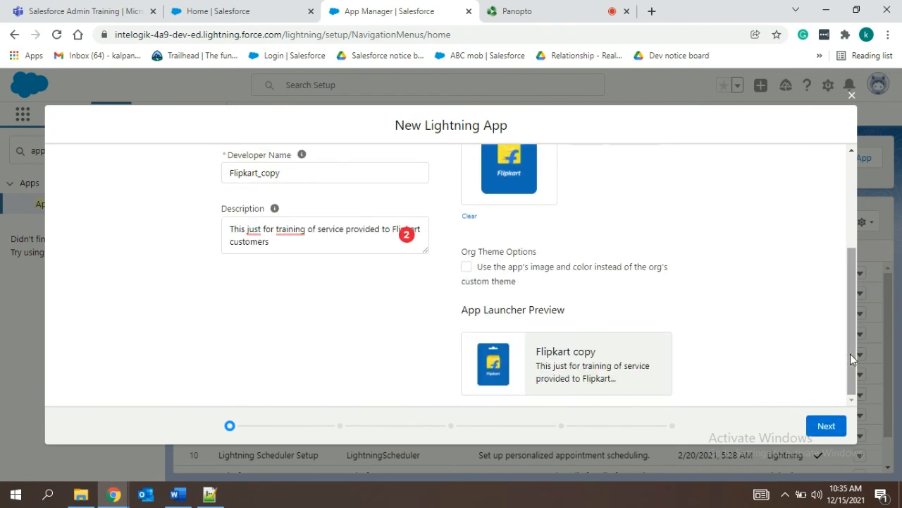
click(465, 273)
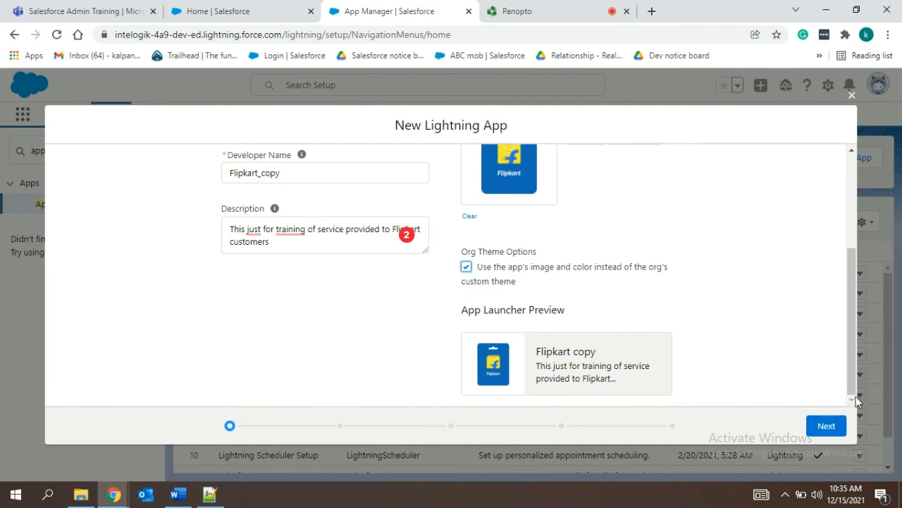
click(839, 423)
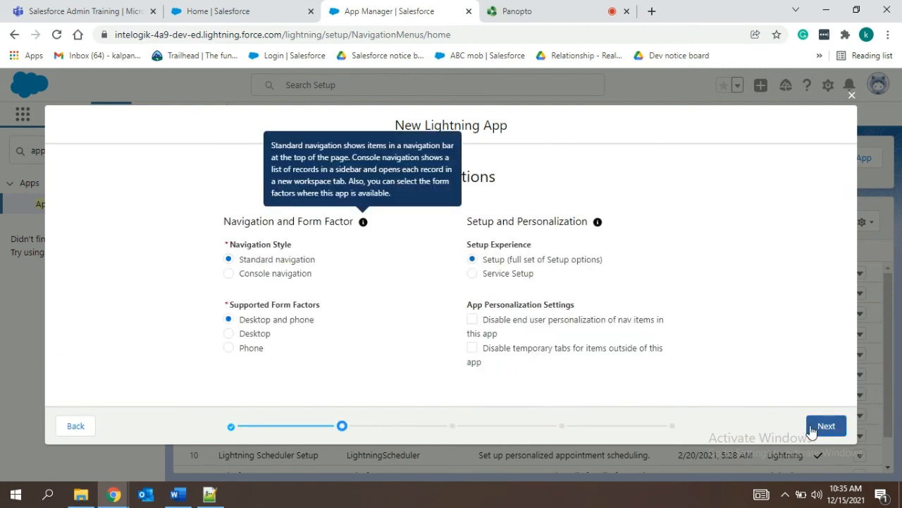
Keep the default app options, proceed to the navigation items, and add Accounts to the app's selected items.
click(818, 428)
click(818, 428)
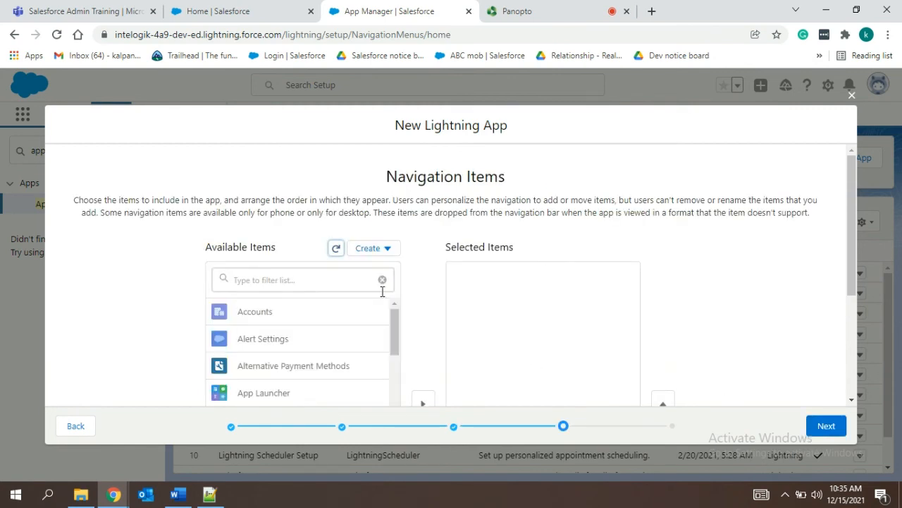
click(347, 285)
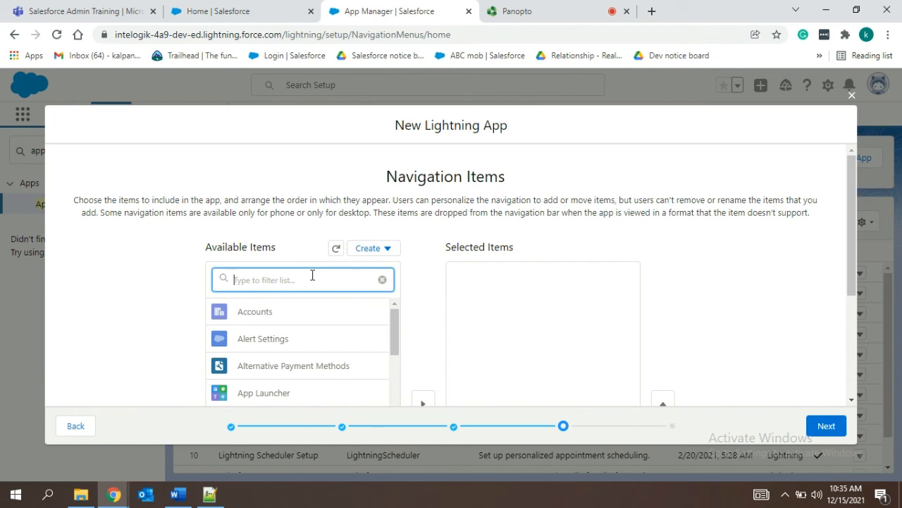
text(accoum)
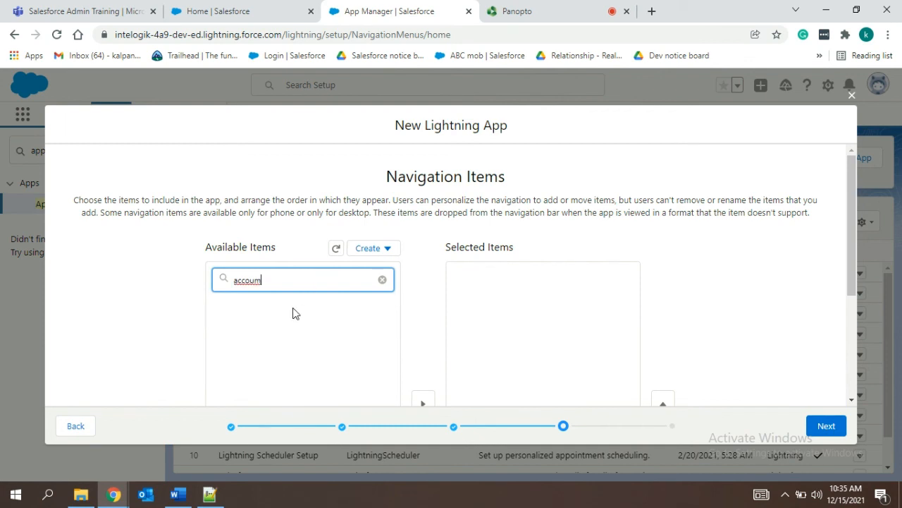
key(BackSpace)
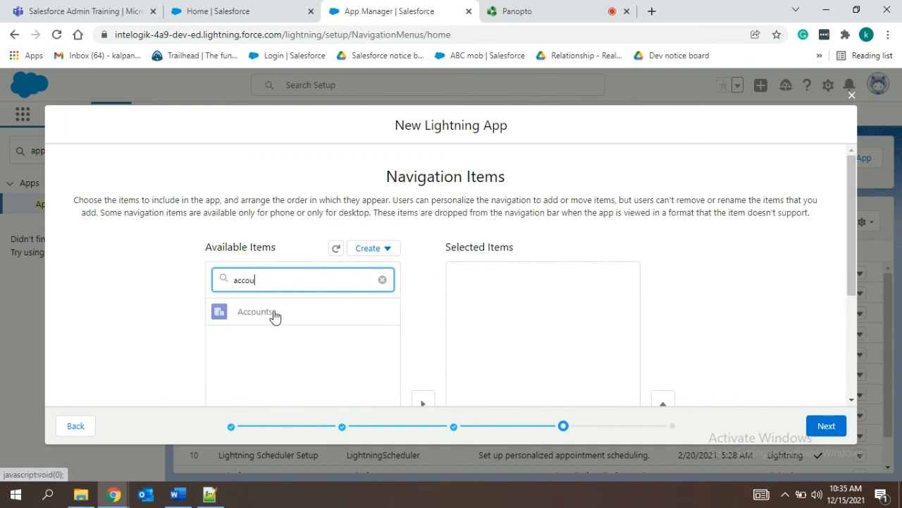
scroll(275, 316, down, 2)
click(426, 254)
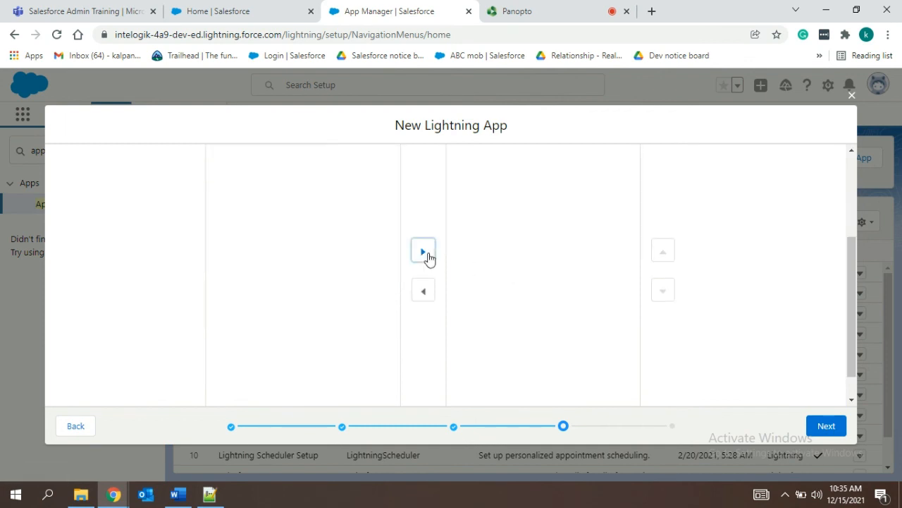
scroll(517, 254, up, 2)
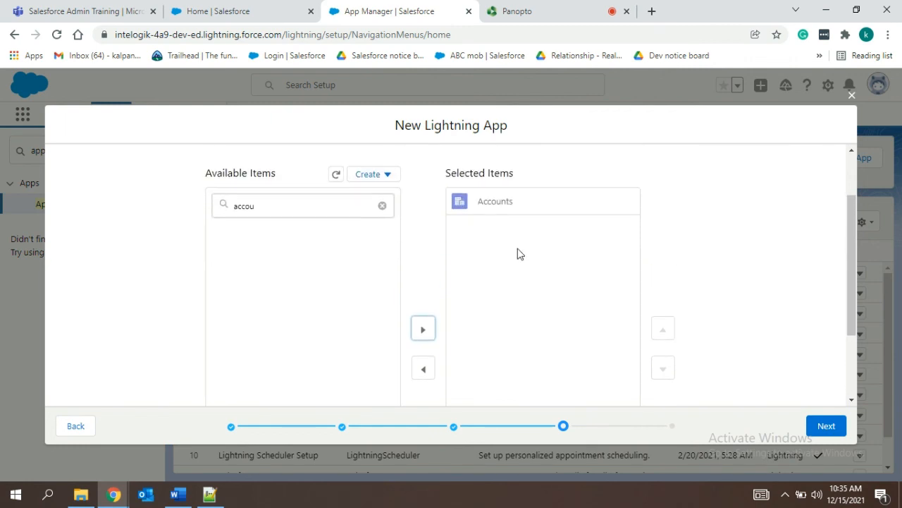
Find Cases among the available items, add it to the app's navigation, and continue to the user profiles.
double_click(236, 205)
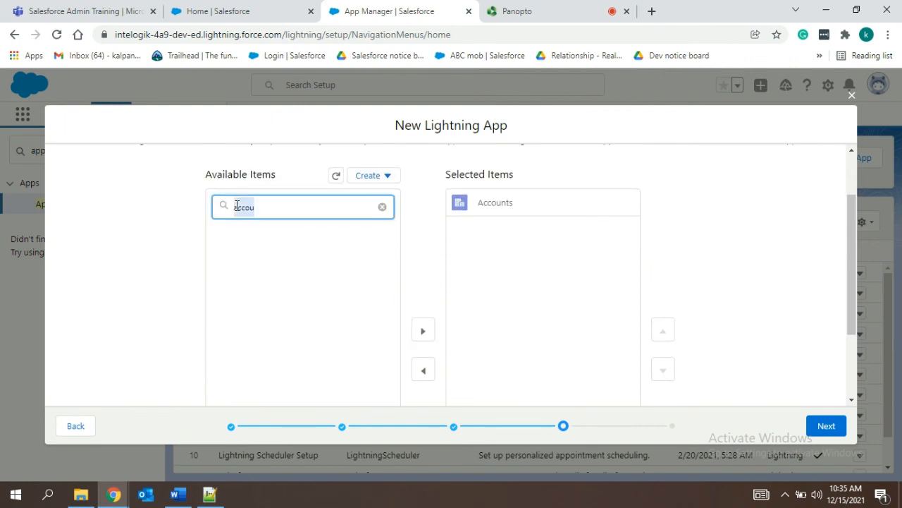
text(class)
text(es)
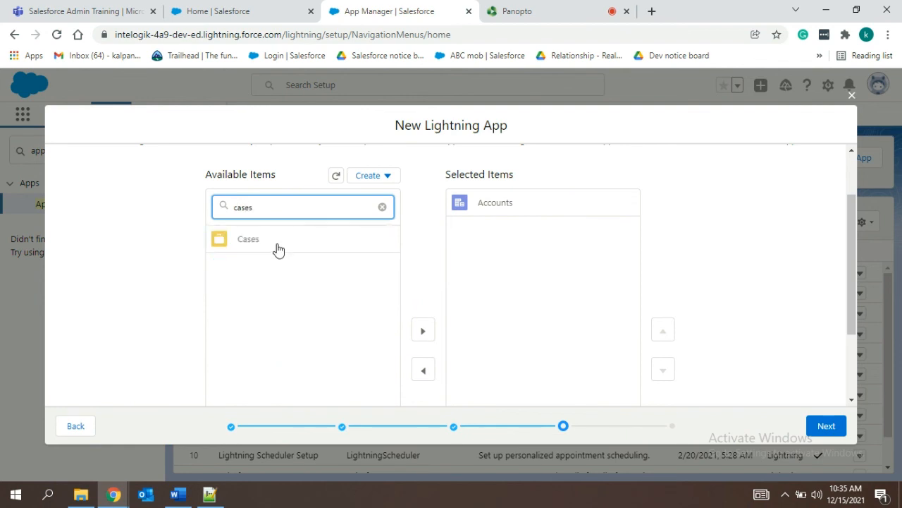
click(279, 240)
scroll(317, 268, down, 1)
click(423, 253)
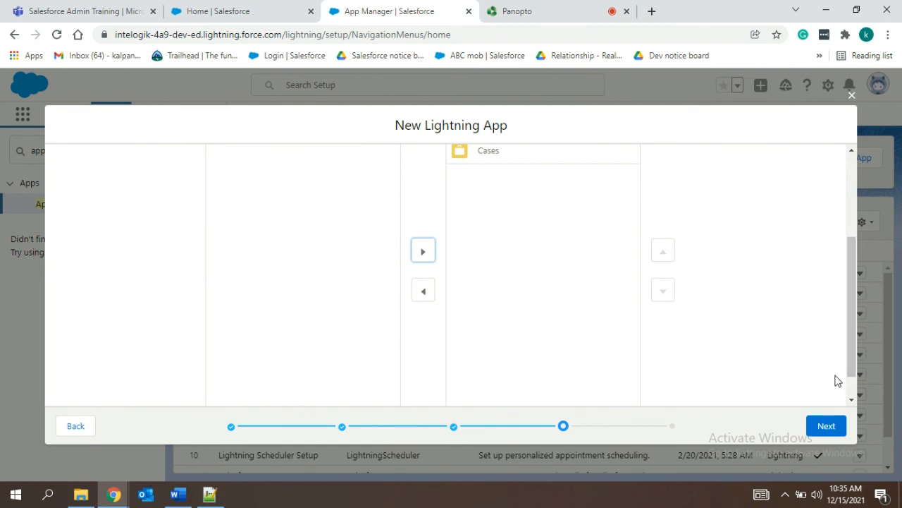
click(826, 426)
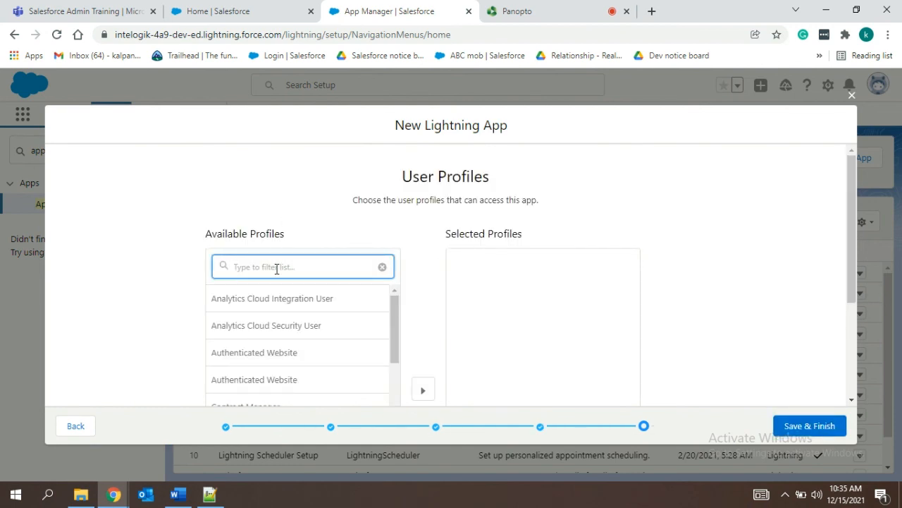
Grant the System Administrator profile access to the app, then save and finish creating it.
text(syste)
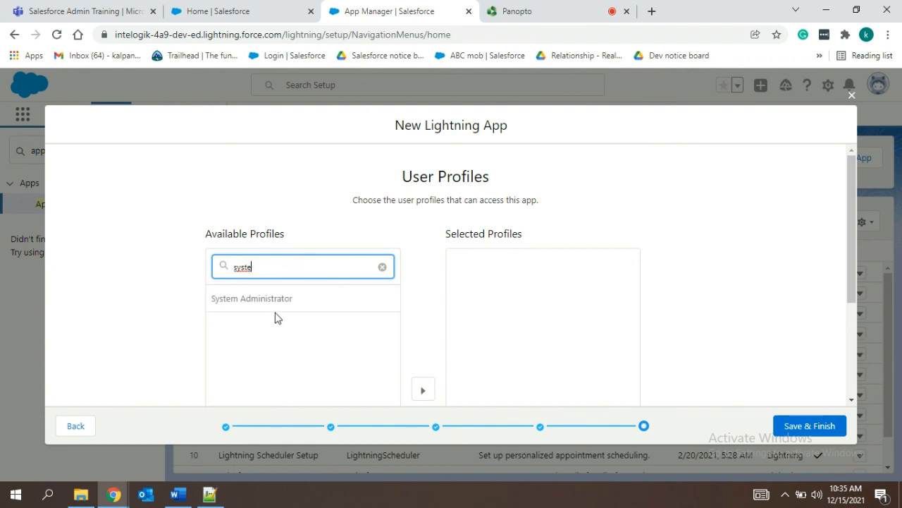
click(275, 308)
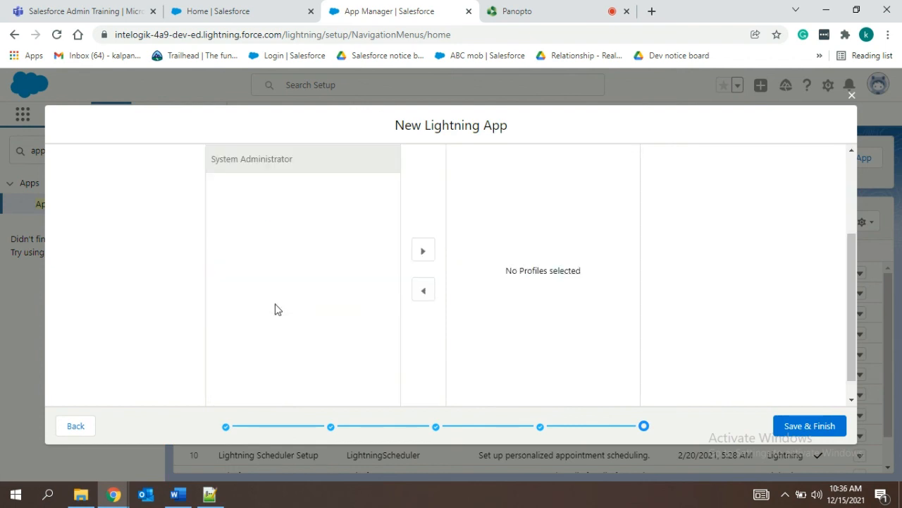
click(416, 255)
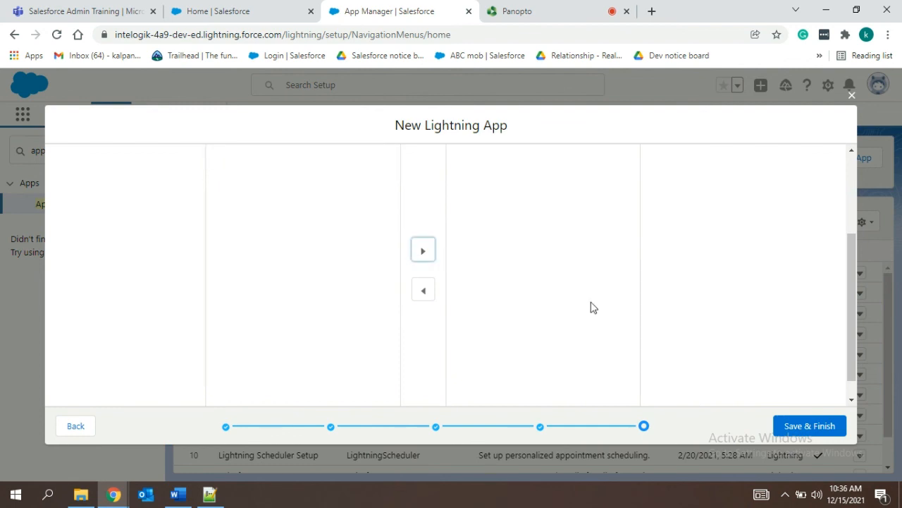
click(801, 426)
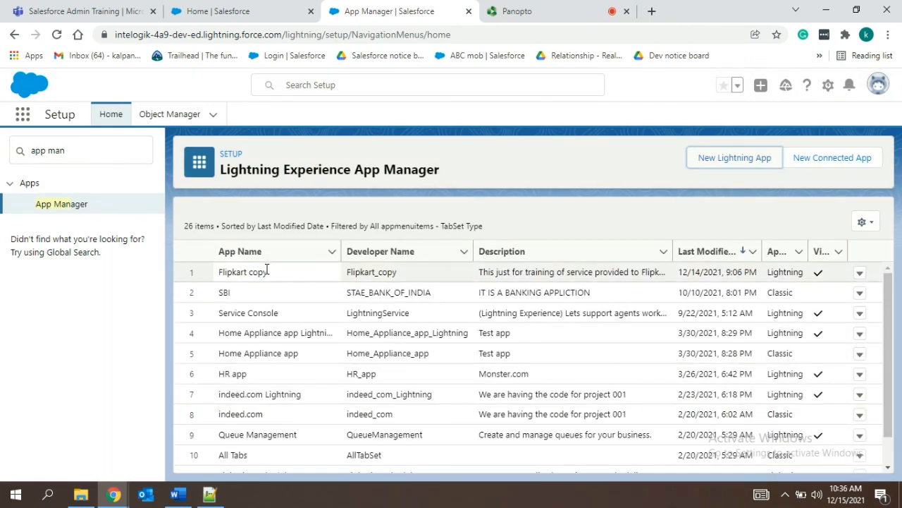
Switch to the Salesforce Home page, find and open the Flipkart copy app, and view its Cases list.
click(206, 13)
click(23, 113)
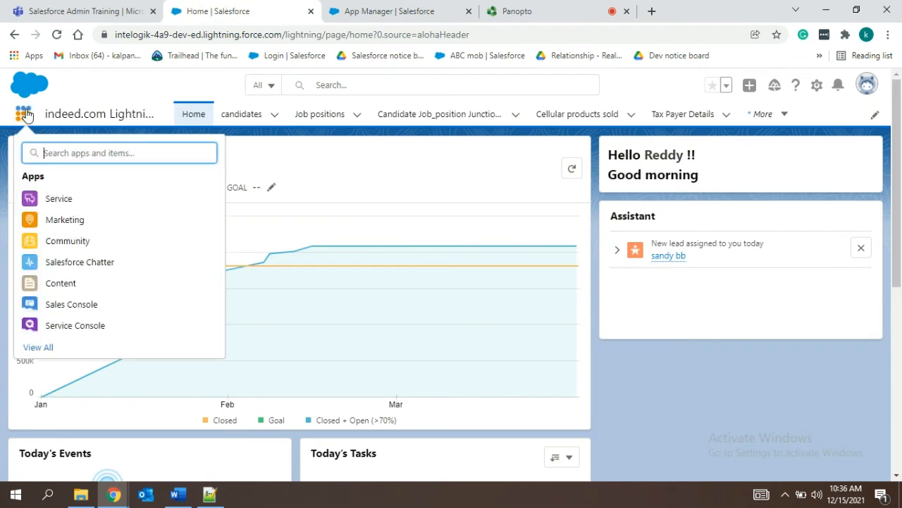
text(flip)
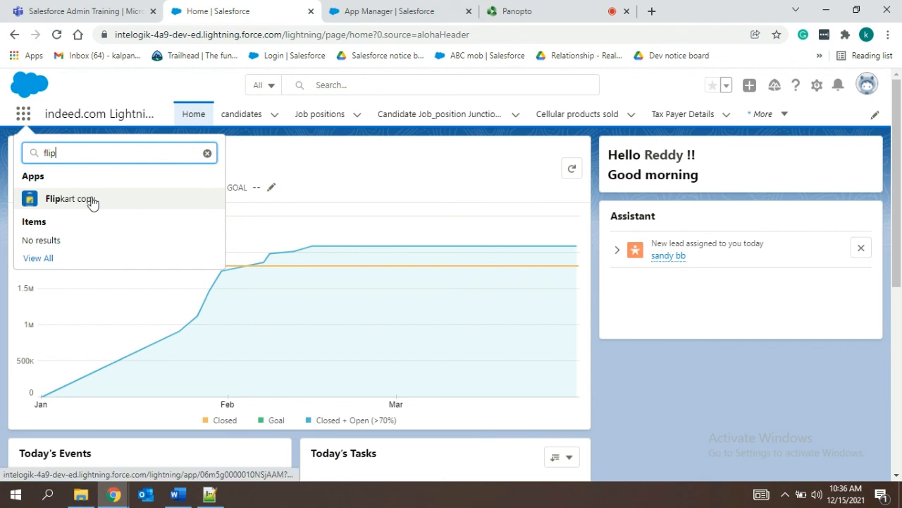
click(81, 203)
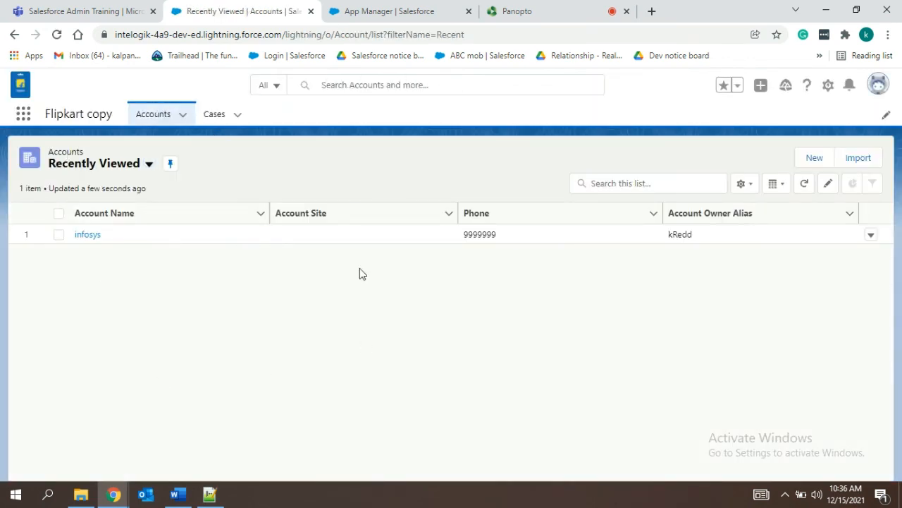
click(216, 118)
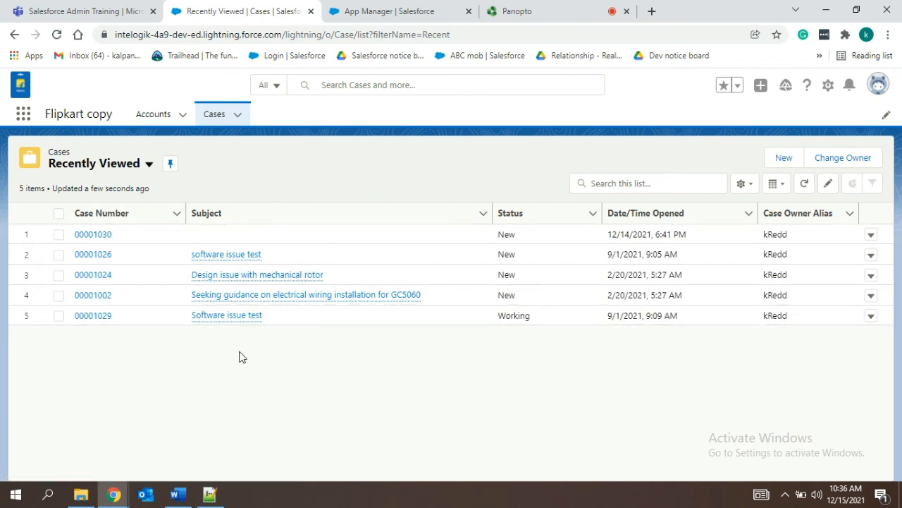
Switch to the Notepad++ training notes and add two blank lines after the "app creation > setup" line.
click(214, 495)
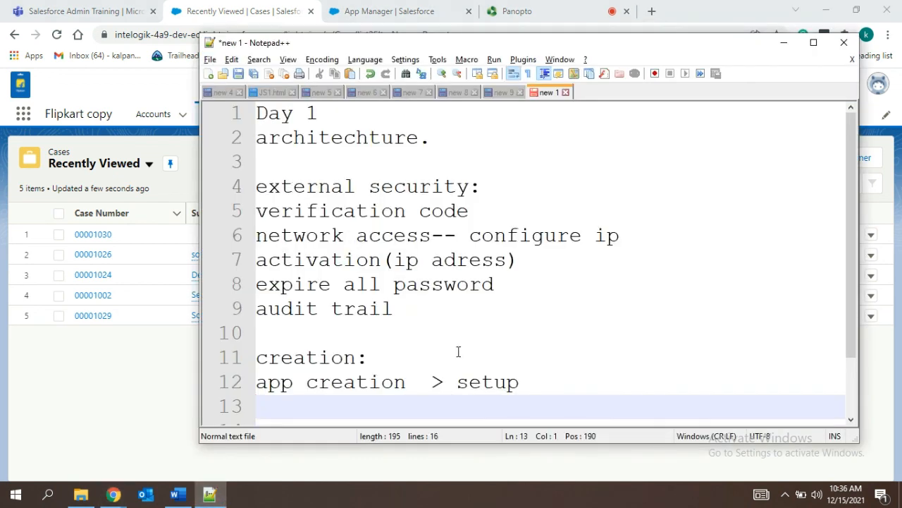
click(539, 389)
key(Return)
key(Return)
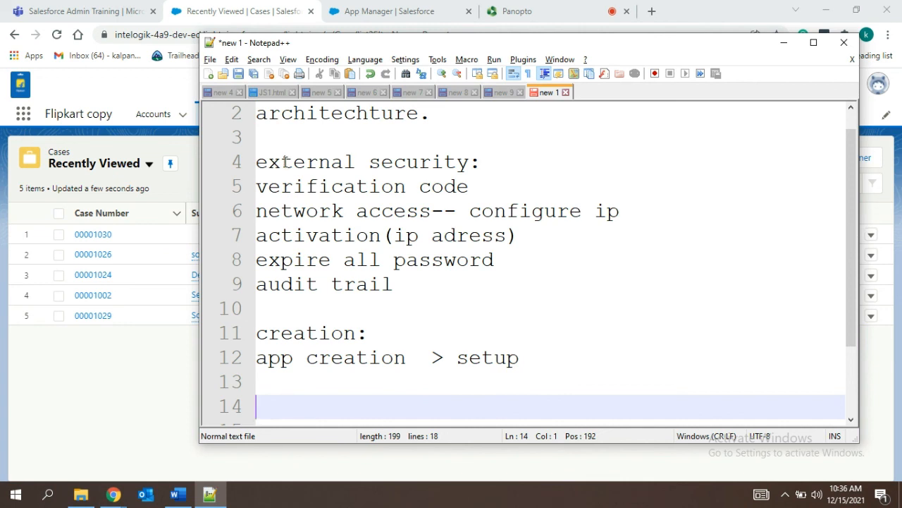
Review the external security and app creation notes, then minimize the notes window.
drag(256, 162, 443, 310)
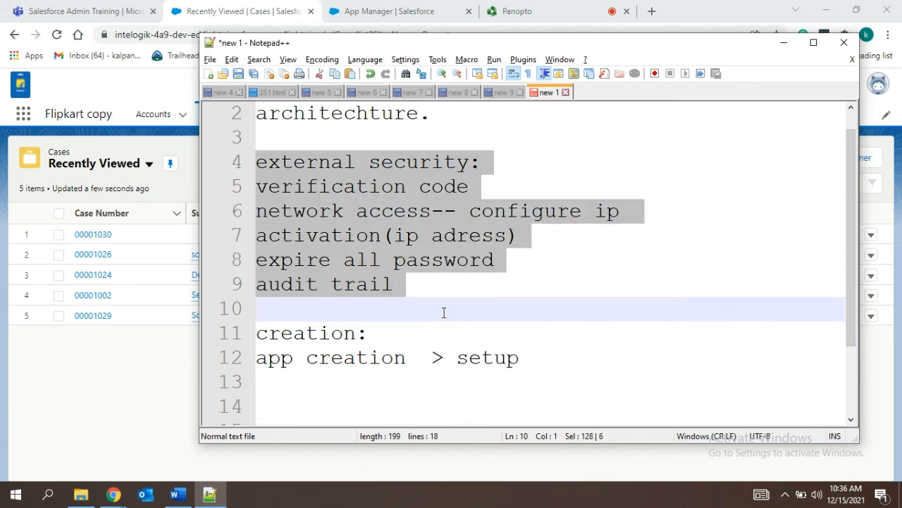
click(468, 138)
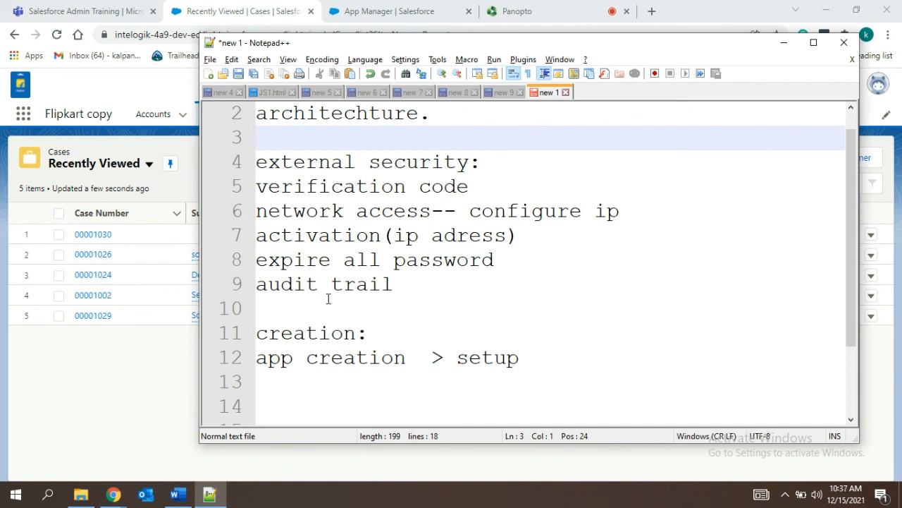
click(493, 358)
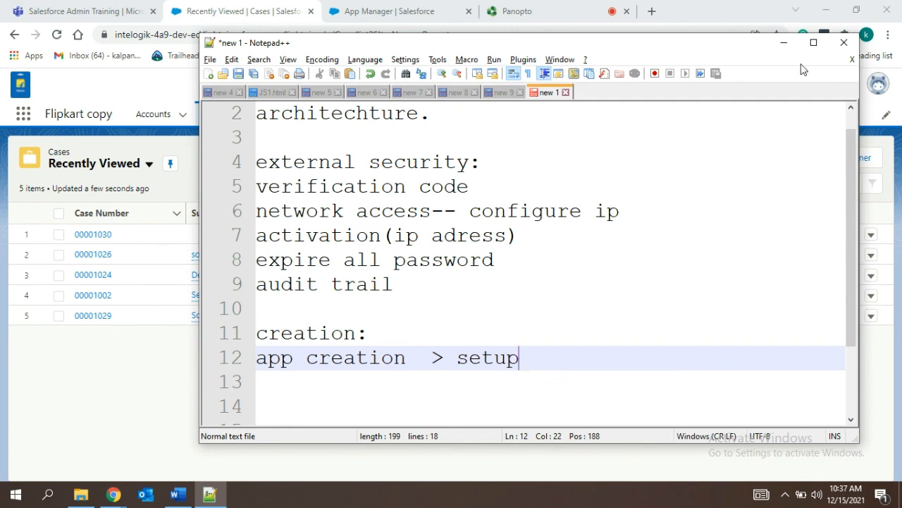
click(783, 42)
click(524, 6)
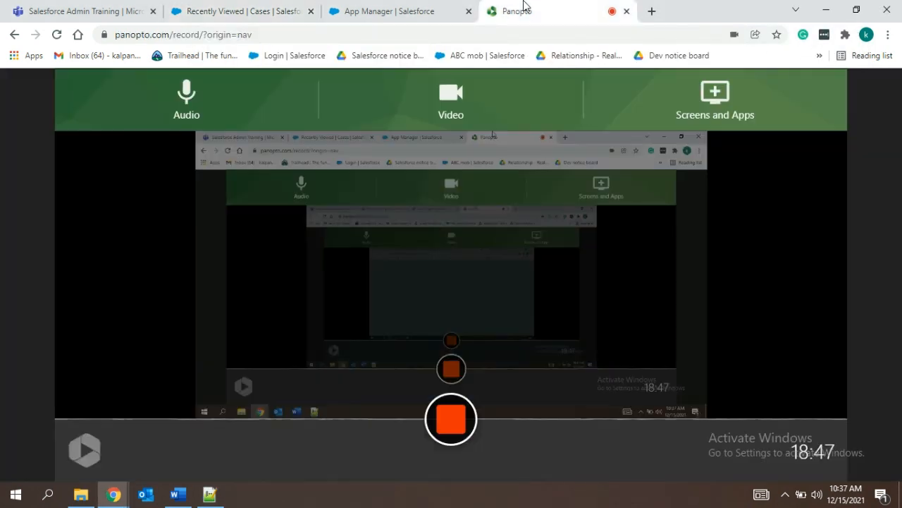